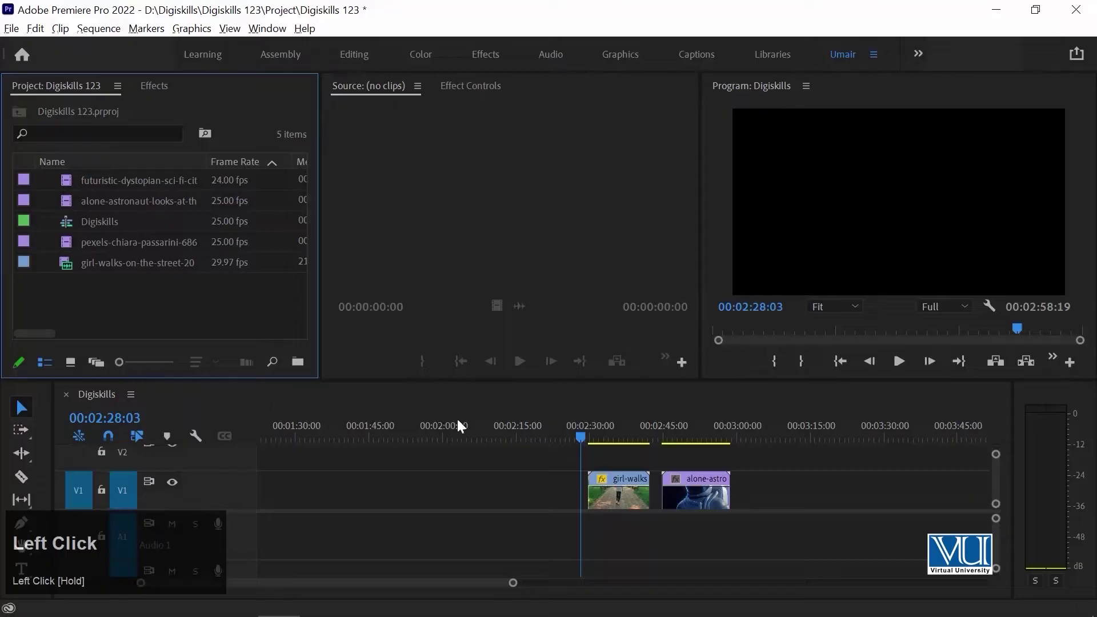
- Play back parts of the girl-walks and astronaut clips in the Digiskills sequence to review the footage
{"action": "left_click", "coordinate": [575, 427]}
{"action": "left_click", "coordinate": [588, 426]}
{"action": "left_click", "coordinate": [595, 426]}
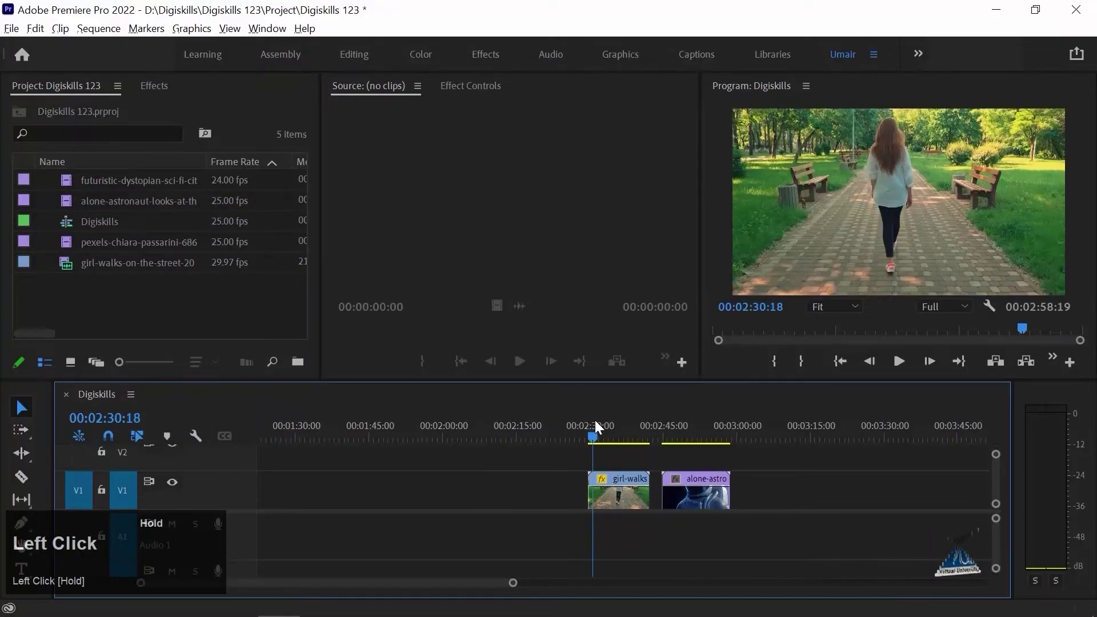
{"action": "key", "text": "space"}
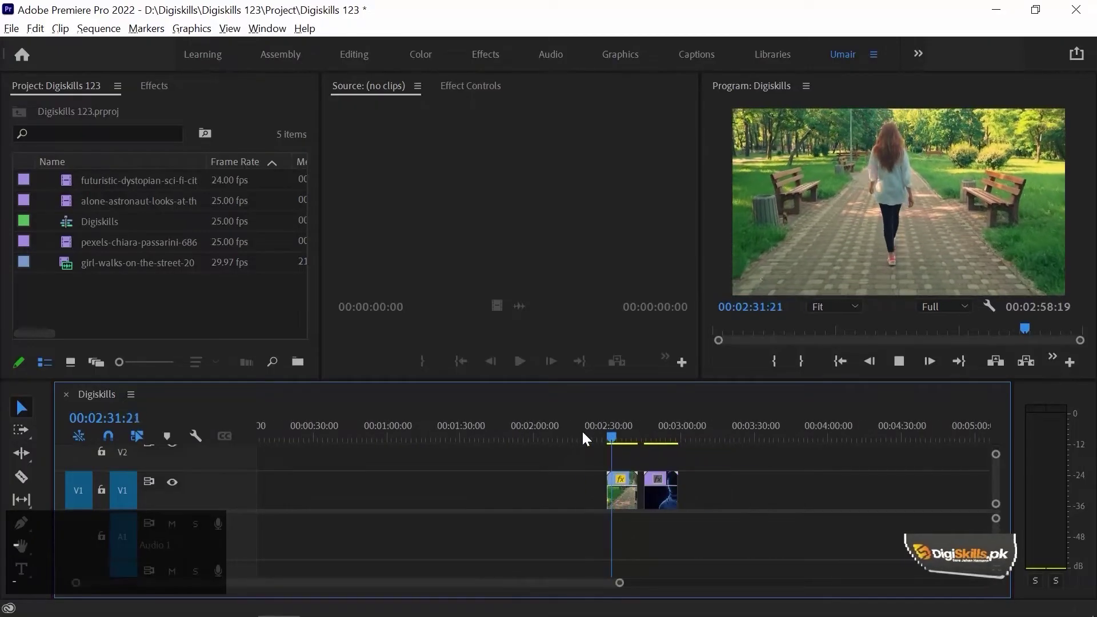
{"action": "key", "text": "equal"}
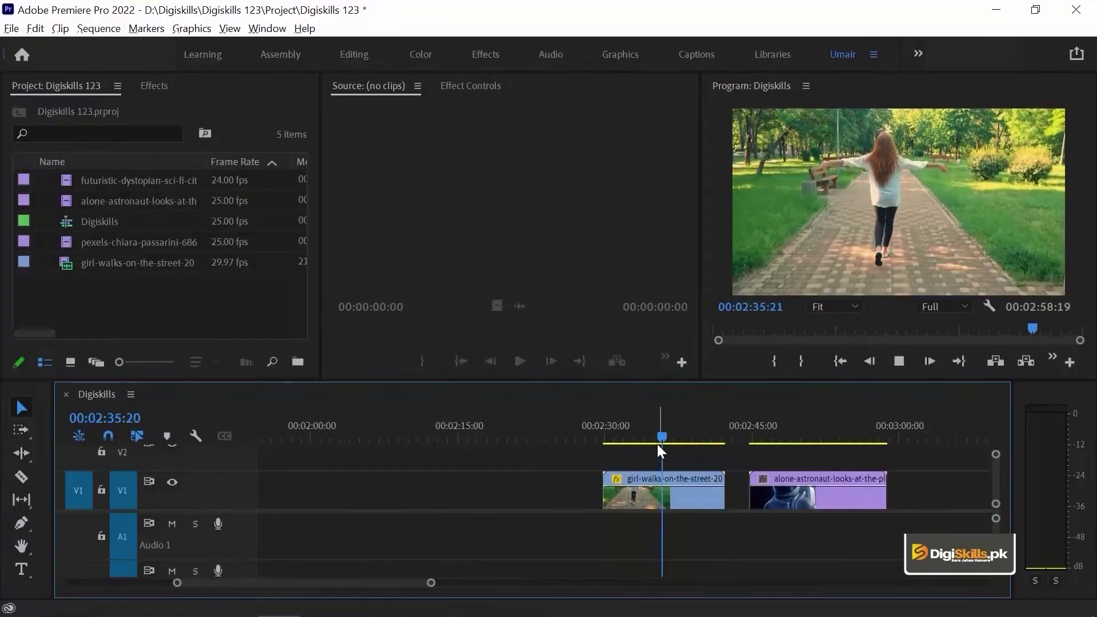
{"action": "key", "text": "Down"}
{"action": "key", "text": "space"}
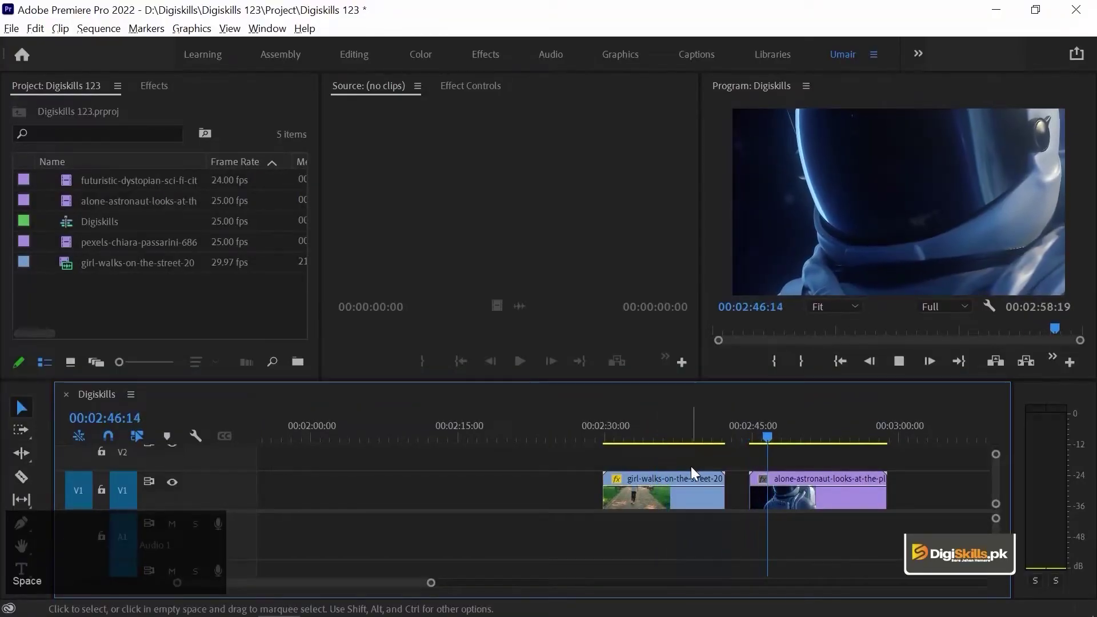
{"action": "key", "text": "space"}
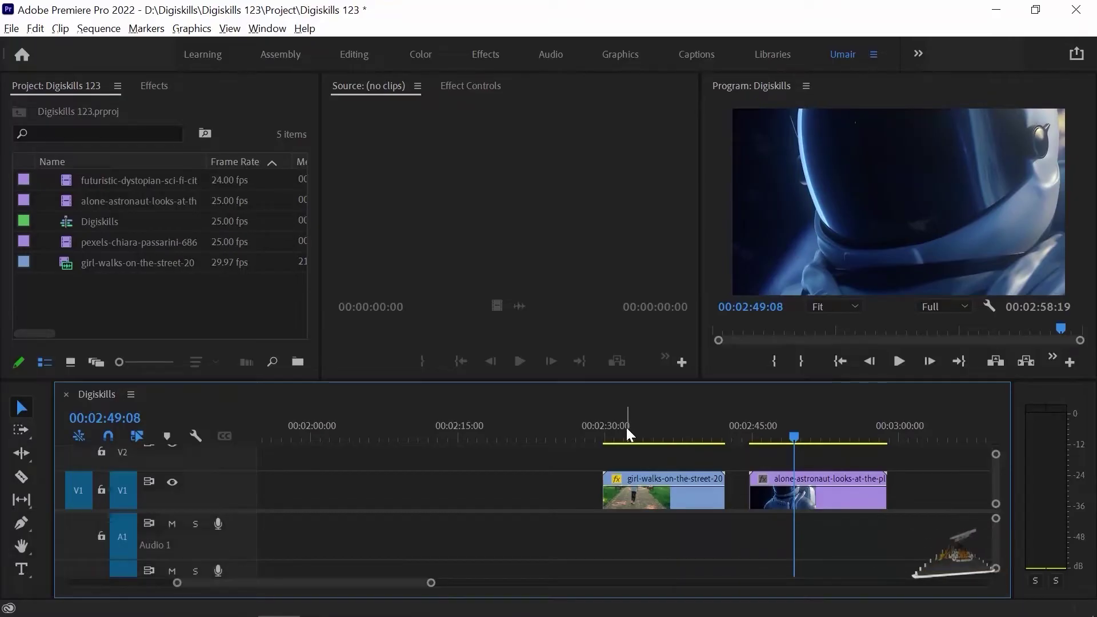
- Show the effect settings of the girl-walks clip and reduce its opacity to 50%
{"action": "left_click", "coordinate": [657, 497]}
{"action": "left_click", "coordinate": [676, 498]}
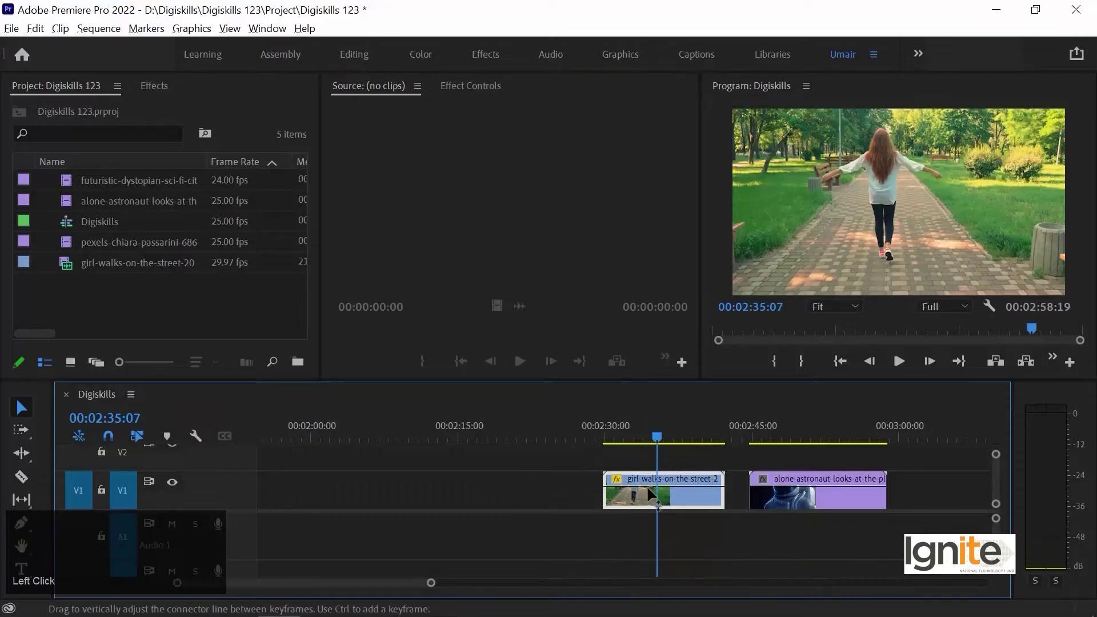
{"action": "left_click", "coordinate": [471, 82]}
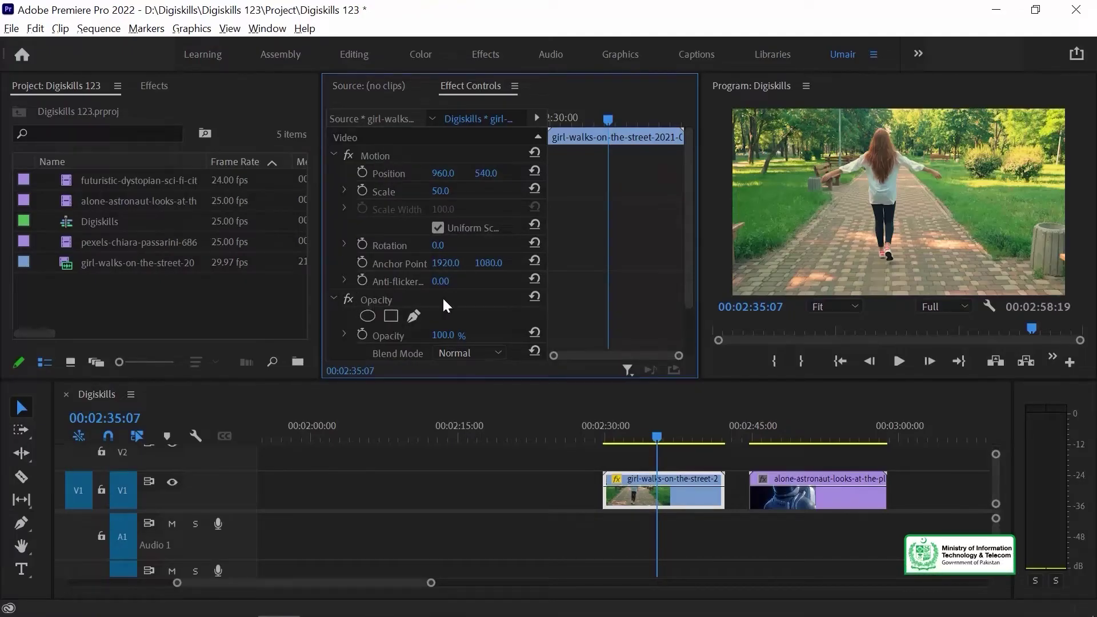
{"action": "scroll", "coordinate": [444, 294], "scroll_direction": "down", "scroll_amount": 2}
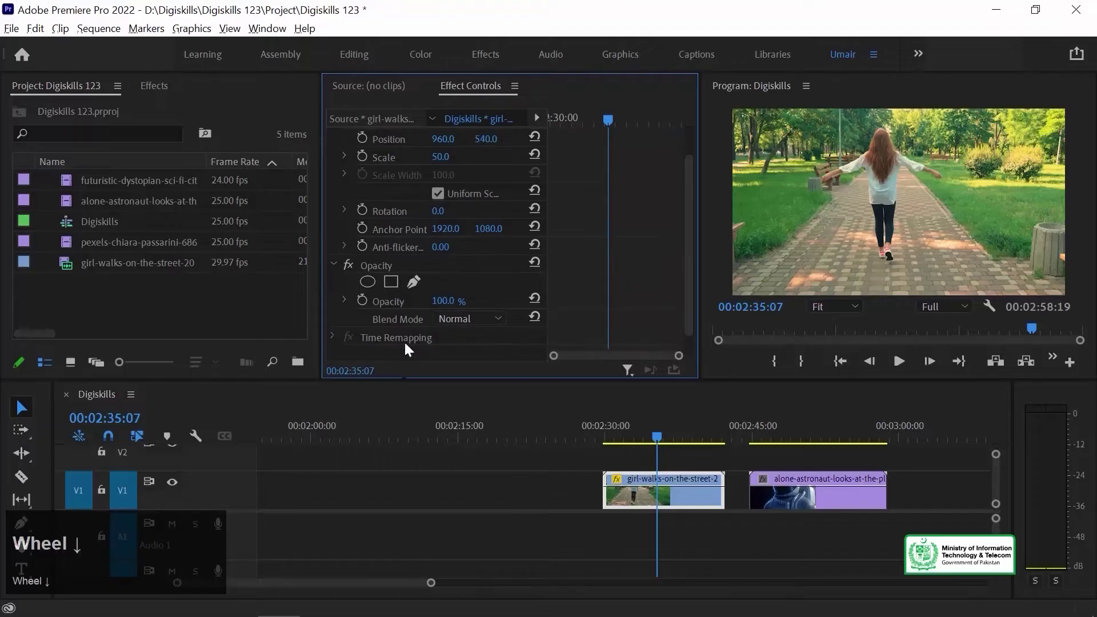
{"action": "left_click", "coordinate": [444, 302]}
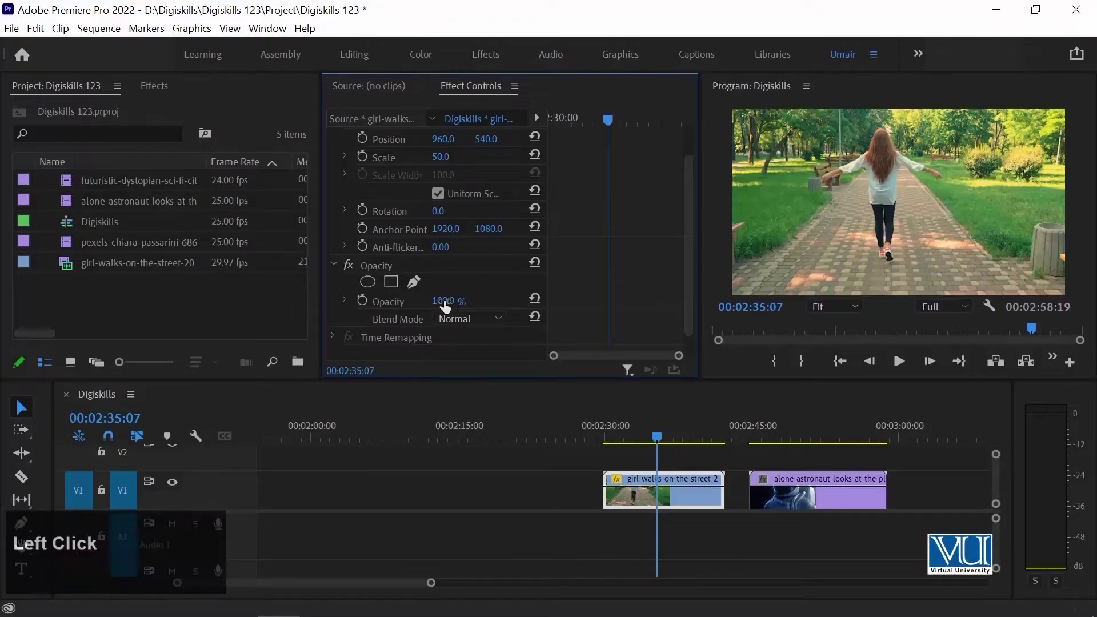
{"action": "left_click_drag", "start_coordinate": [457, 301], "coordinate": [436, 301]}
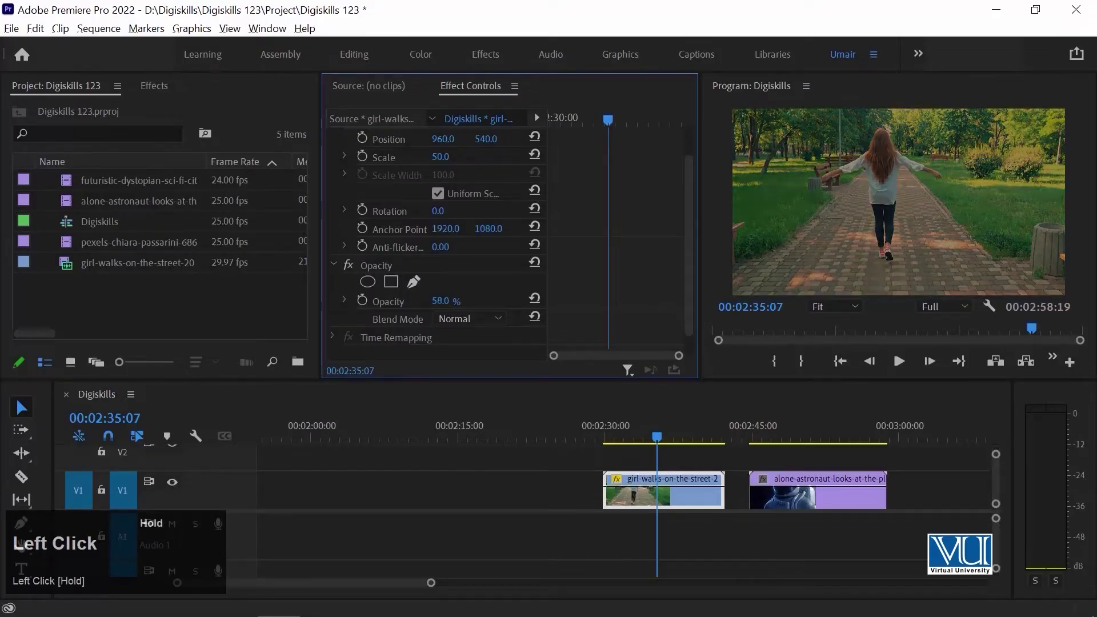
{"action": "left_click_drag", "start_coordinate": [437, 301], "coordinate": [440, 302]}
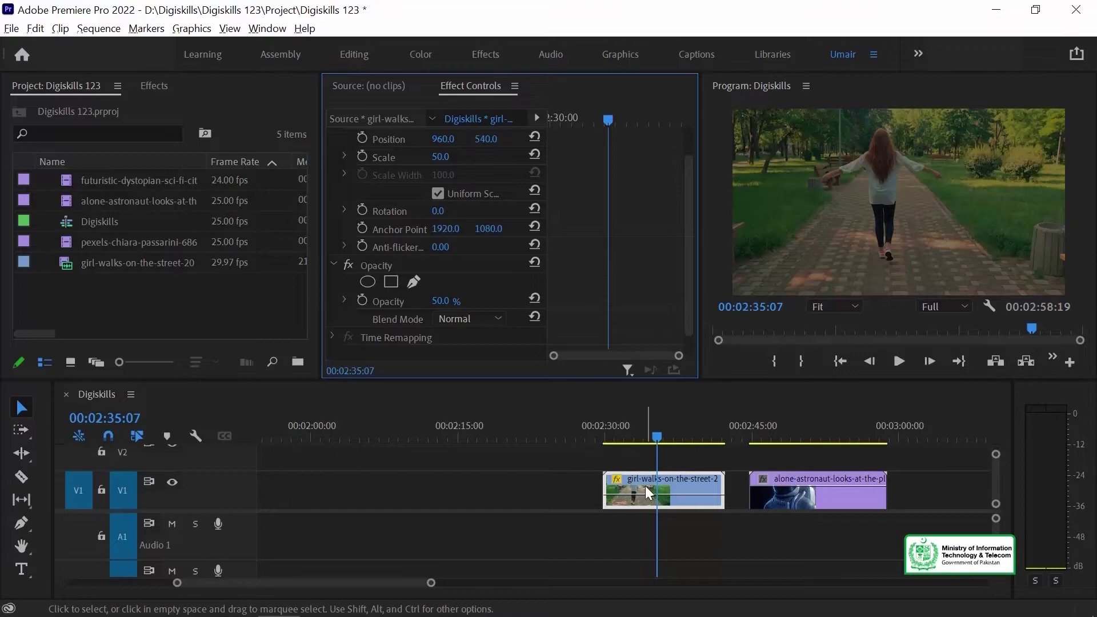
- Move the girl-walks clip onto track V2, aligned with the start of the astronaut clip on V1, and preview the overlay
{"action": "left_click_drag", "start_coordinate": [125, 509], "coordinate": [126, 520]}
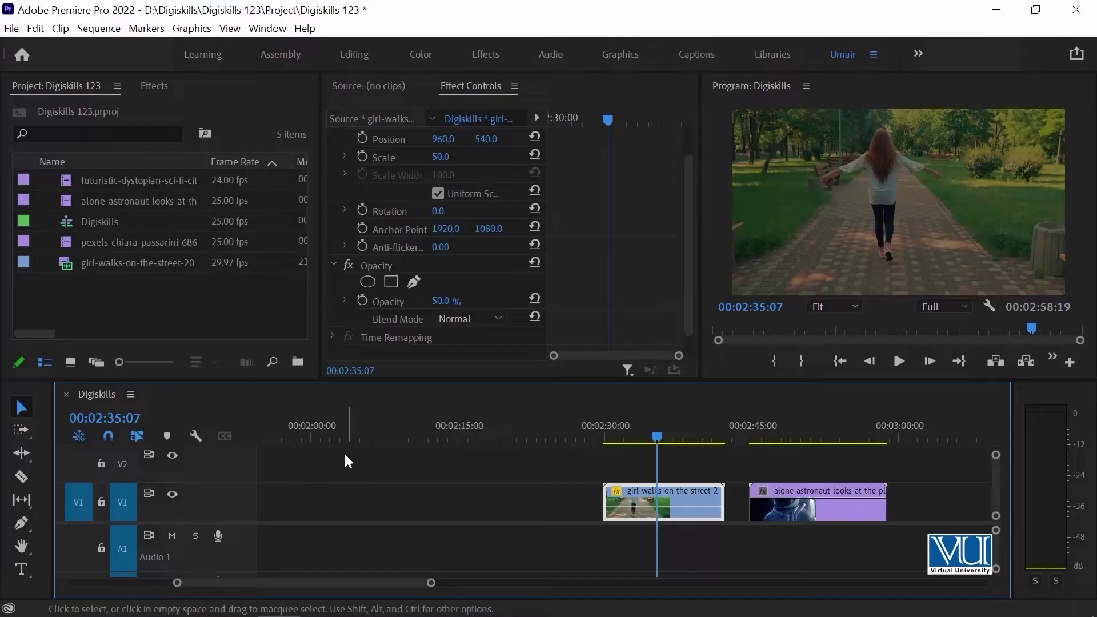
{"action": "left_click_drag", "start_coordinate": [640, 495], "coordinate": [783, 453]}
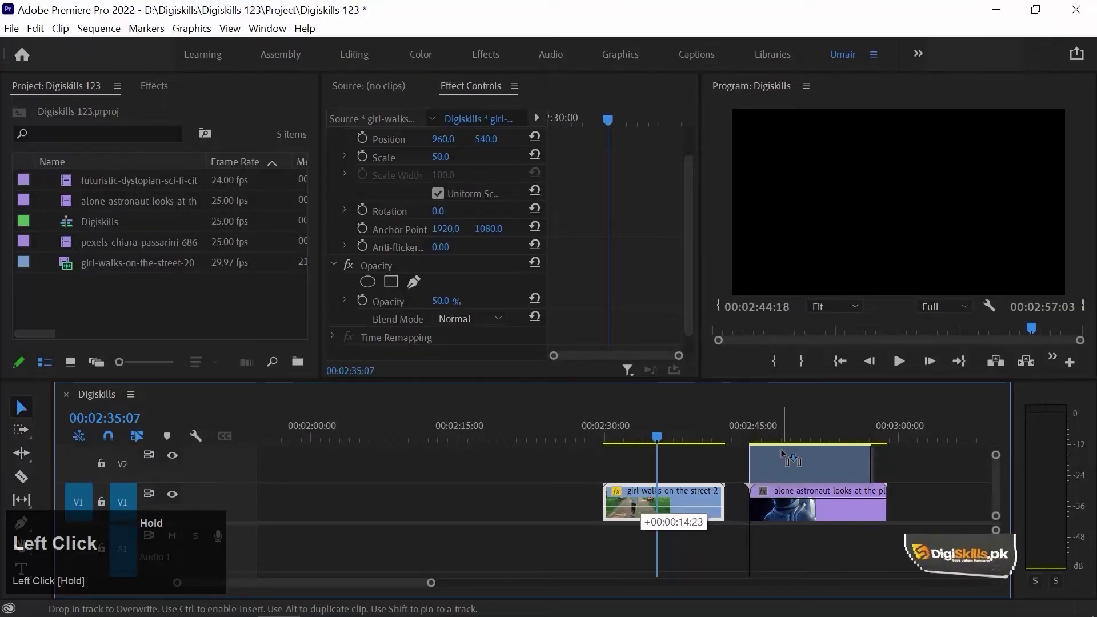
{"action": "left_click_drag", "start_coordinate": [783, 454], "coordinate": [782, 454]}
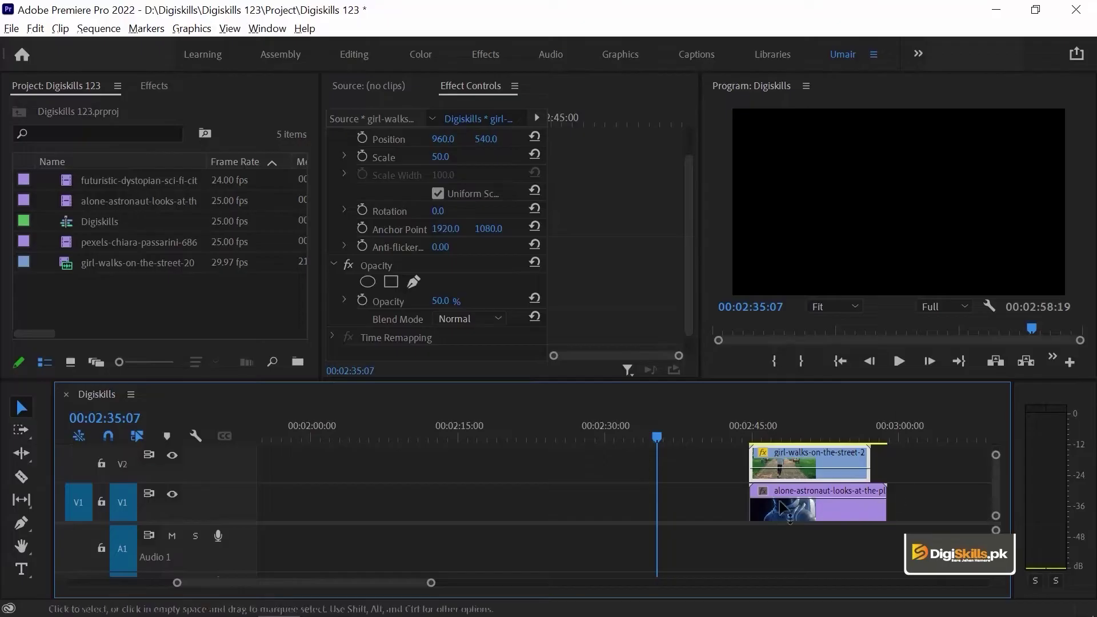
{"action": "left_click", "coordinate": [745, 425]}
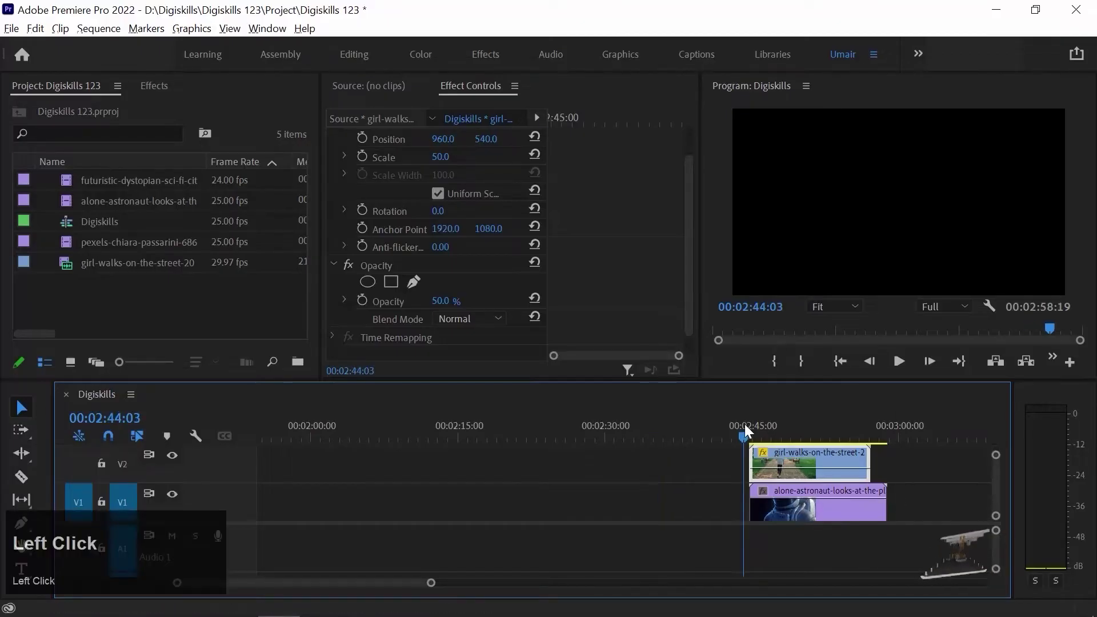
{"action": "key", "text": "space"}
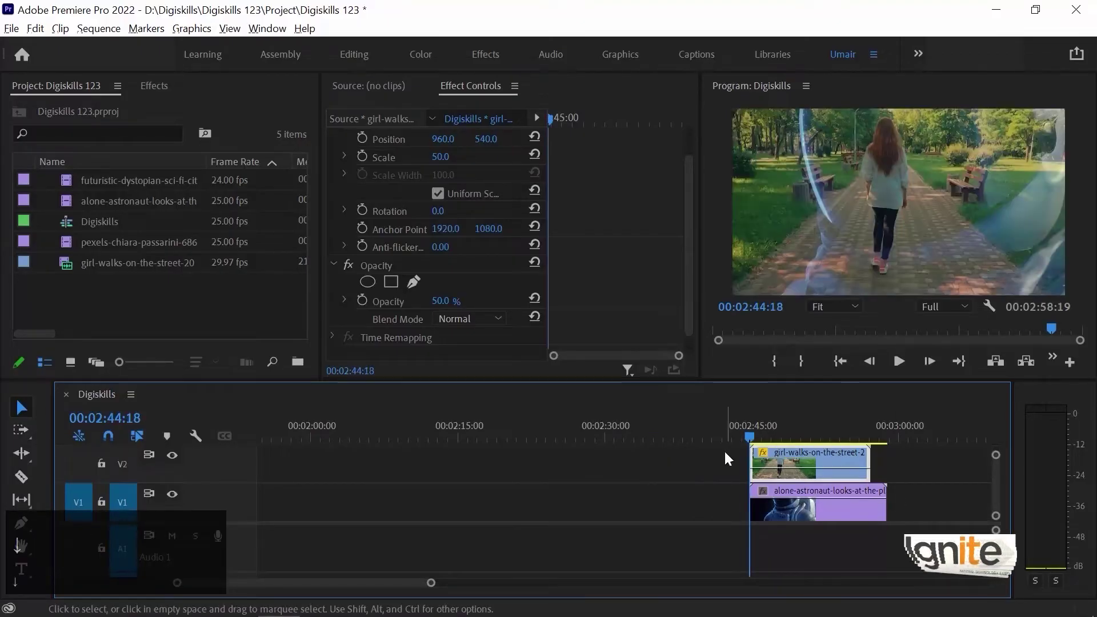
{"action": "key", "text": "space"}
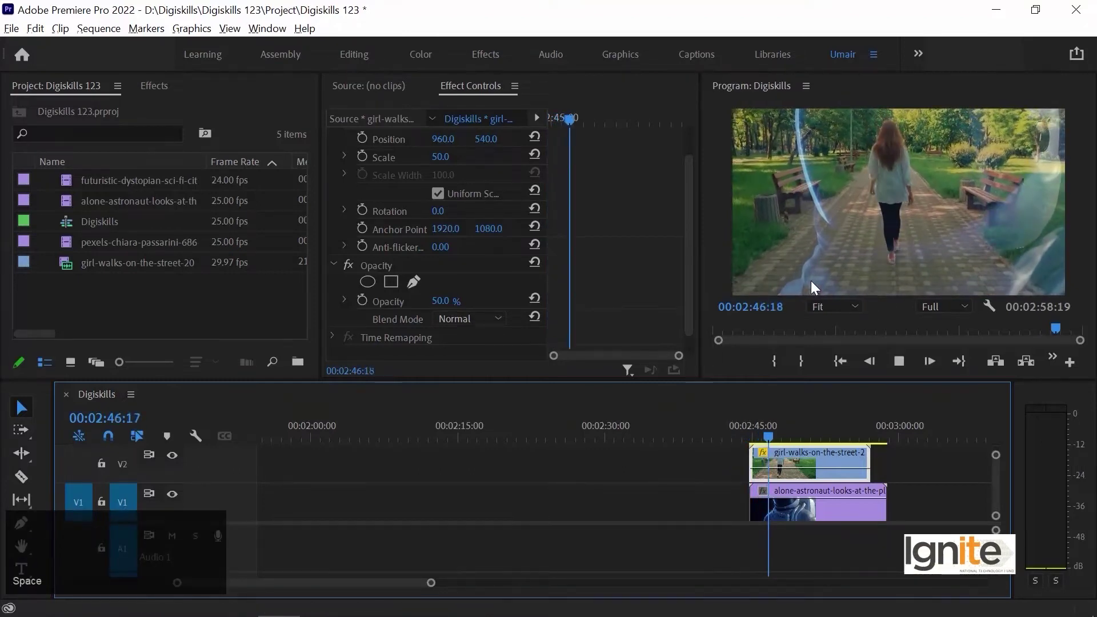
{"action": "key", "text": "space"}
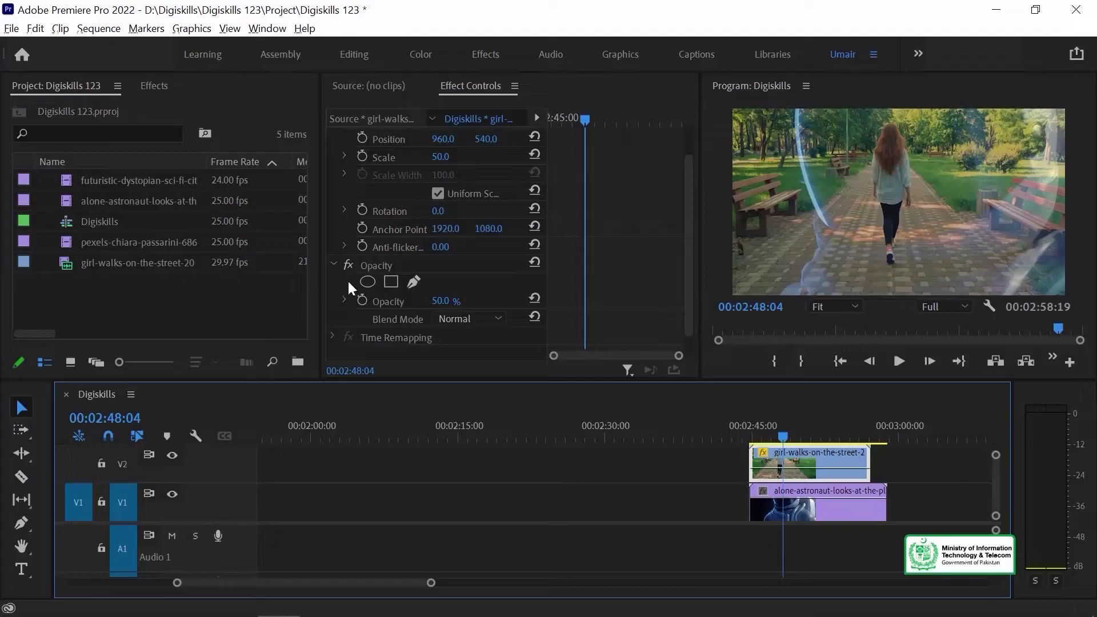
- Lower the girl-walks clip's opacity to 7% and preview the blend in the enlarged program monitor
{"action": "mouse_move", "coordinate": [445, 301]}
{"action": "left_mouse_down"}
{"action": "mouse_move", "coordinate": [420, 301]}
{"action": "mouse_move", "coordinate": [434, 303]}
{"action": "left_mouse_up"}
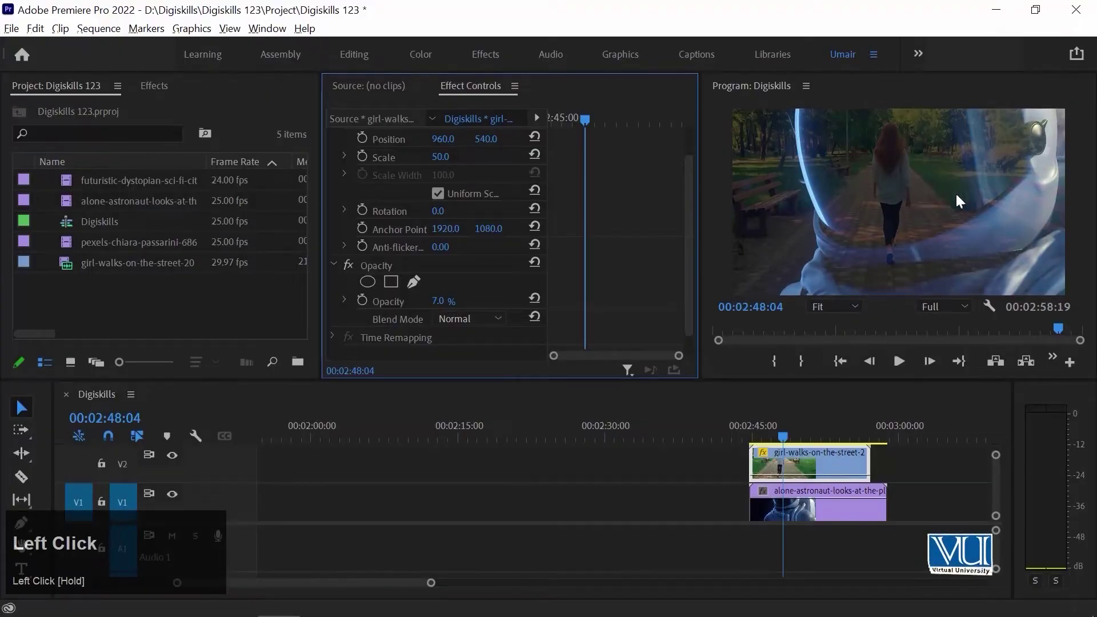
{"action": "left_click", "coordinate": [718, 159]}
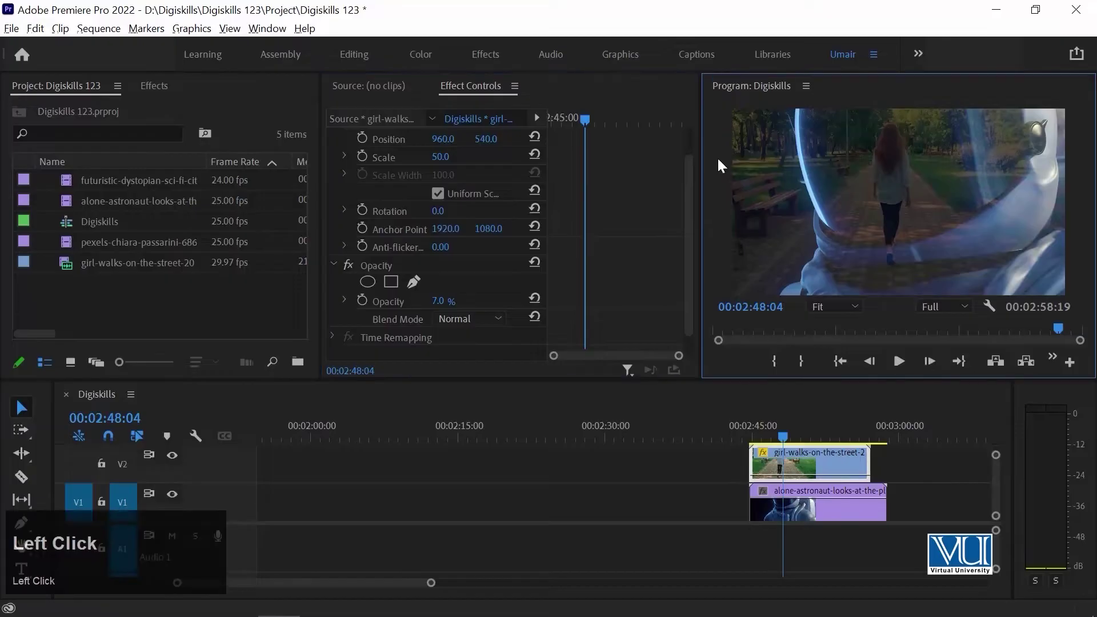
{"action": "key", "text": "grave"}
{"action": "key", "text": "space"}
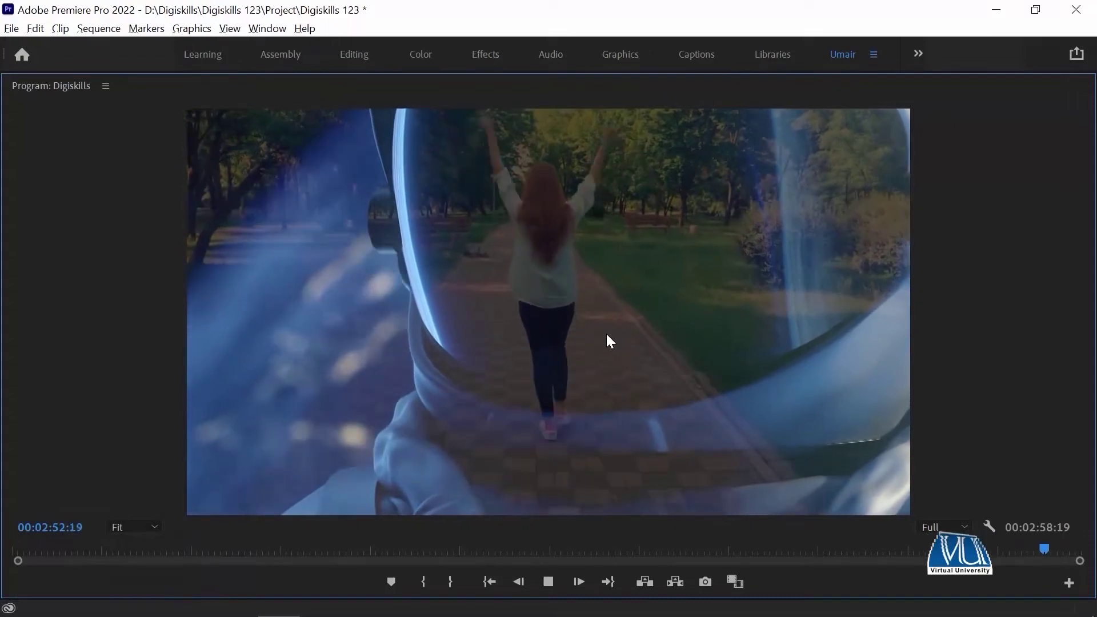
{"action": "key", "text": "space"}
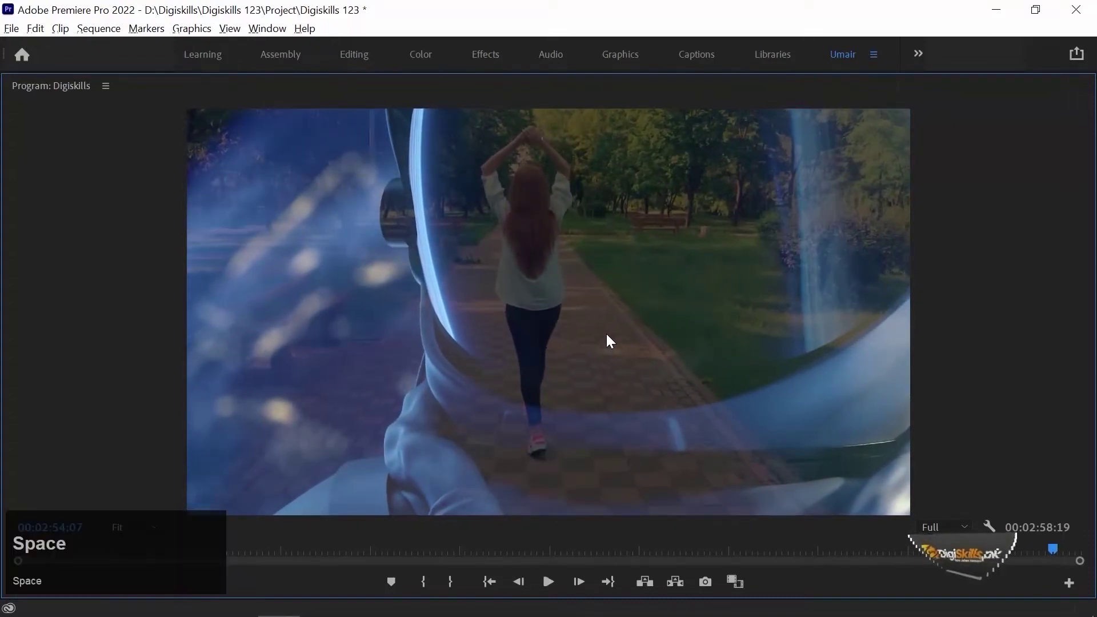
{"action": "key", "text": "grave"}
- Raise the girl-walks clip's opacity to 75% and play the overlay from 00:02:45:02 in the enlarged program monitor
{"action": "mouse_move", "coordinate": [437, 309]}
{"action": "left_mouse_down"}
{"action": "mouse_move", "coordinate": [428, 309]}
{"action": "mouse_move", "coordinate": [438, 309]}
{"action": "left_mouse_up"}
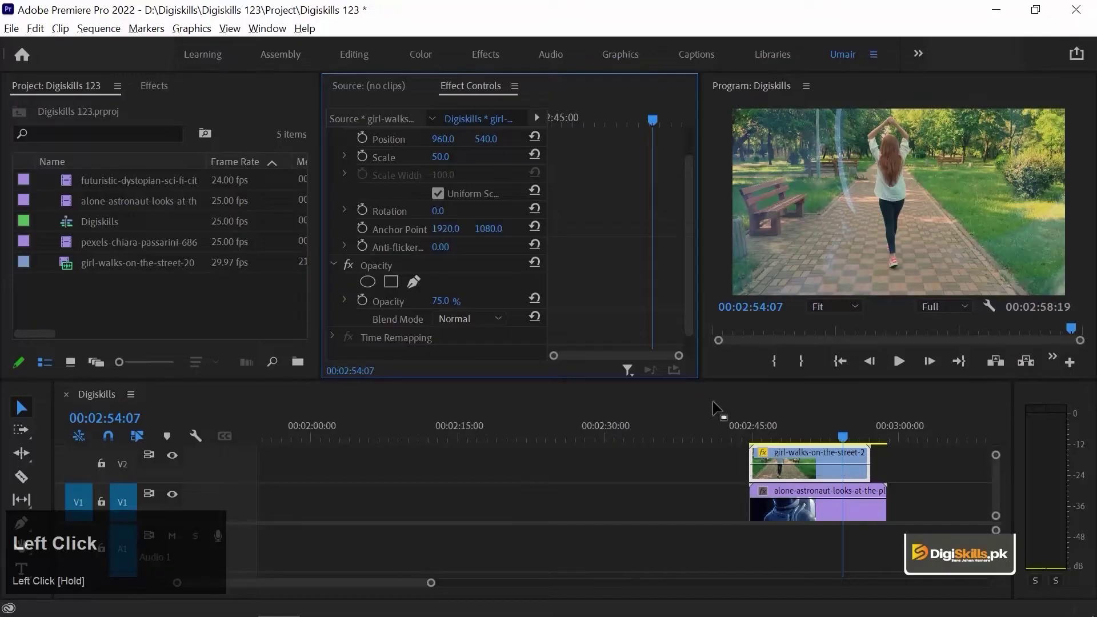
{"action": "left_click", "coordinate": [783, 433]}
{"action": "key", "text": "grave"}
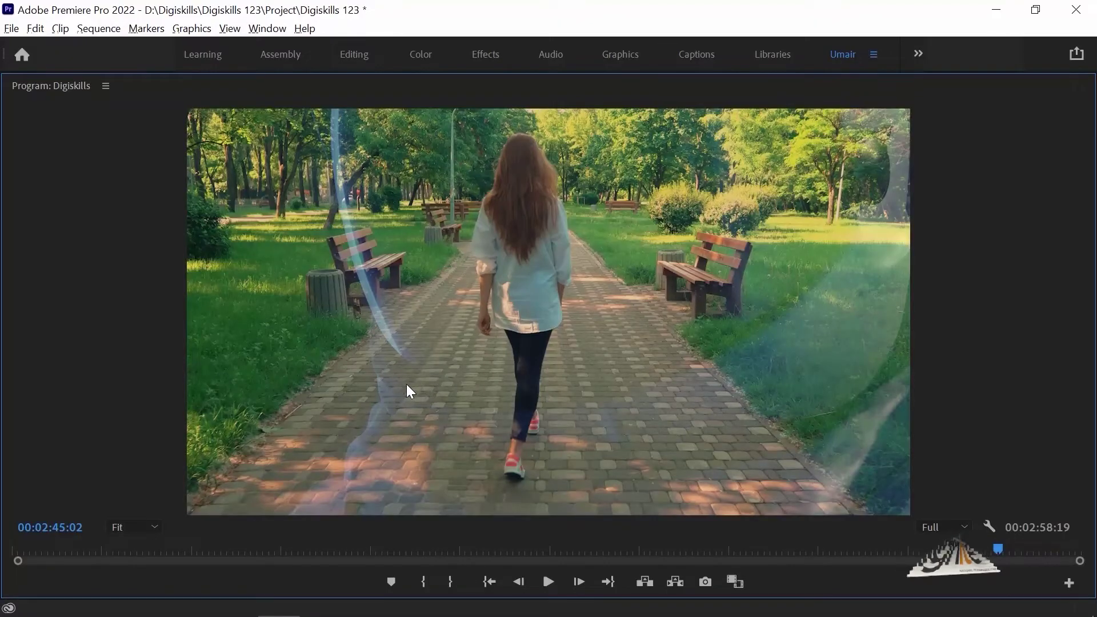
{"action": "key", "text": "space"}
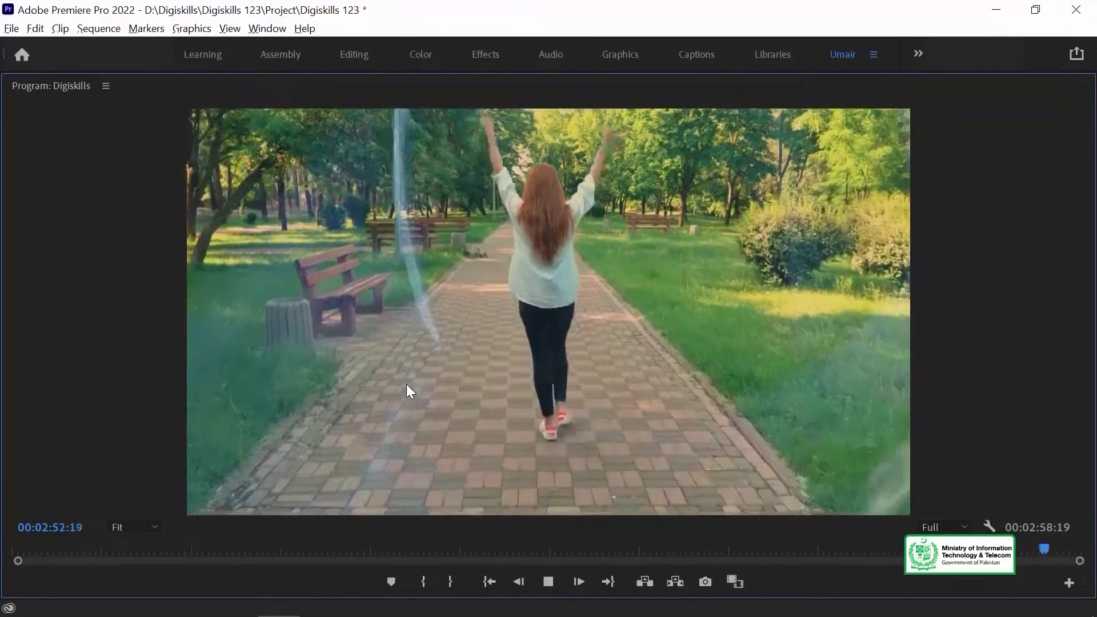
{"action": "key", "text": "space"}
{"action": "key", "text": "grave"}
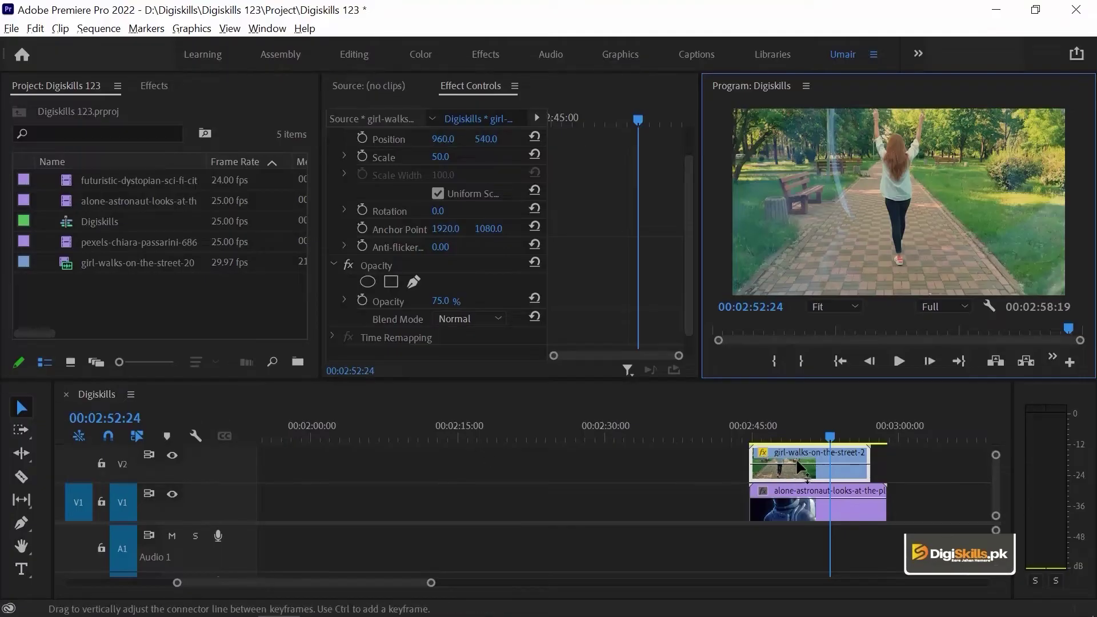
- Adjust the girl-walks clip's opacity line in the timeline to 100% and then to about 47.4%, and preview the result
{"action": "left_click_drag", "start_coordinate": [801, 466], "coordinate": [800, 429]}
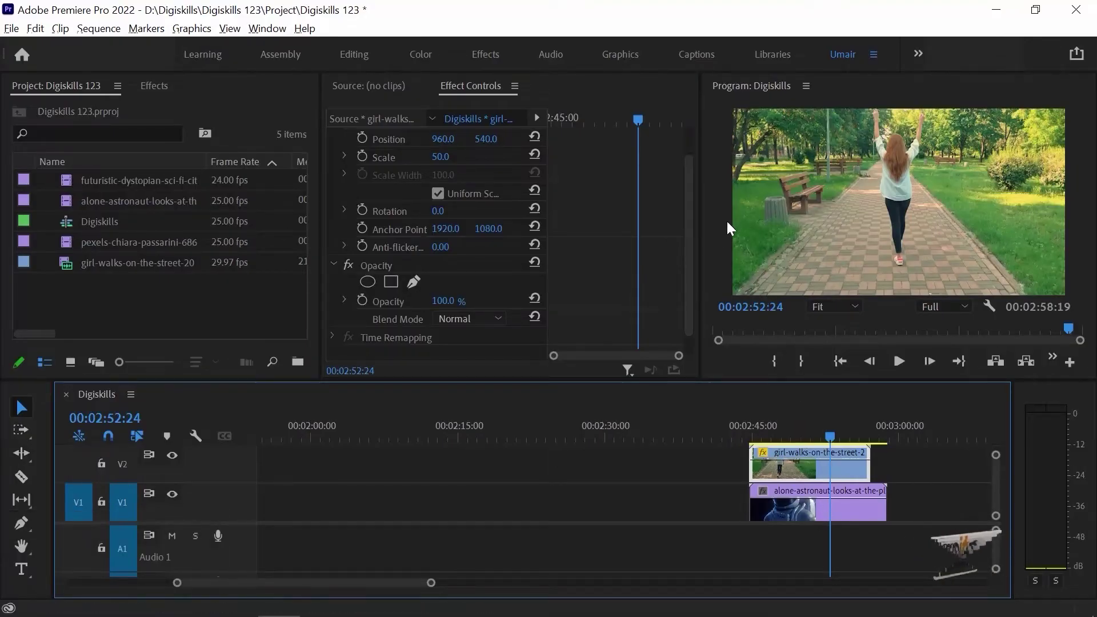
{"action": "left_click", "coordinate": [811, 461]}
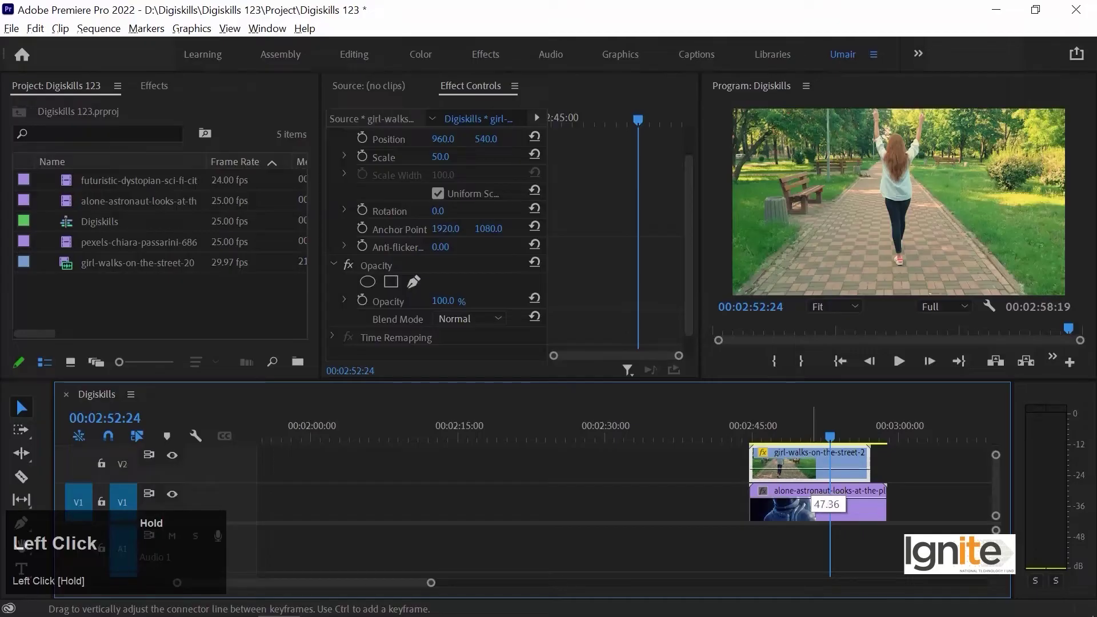
{"action": "left_click_drag", "start_coordinate": [823, 464], "coordinate": [822, 464]}
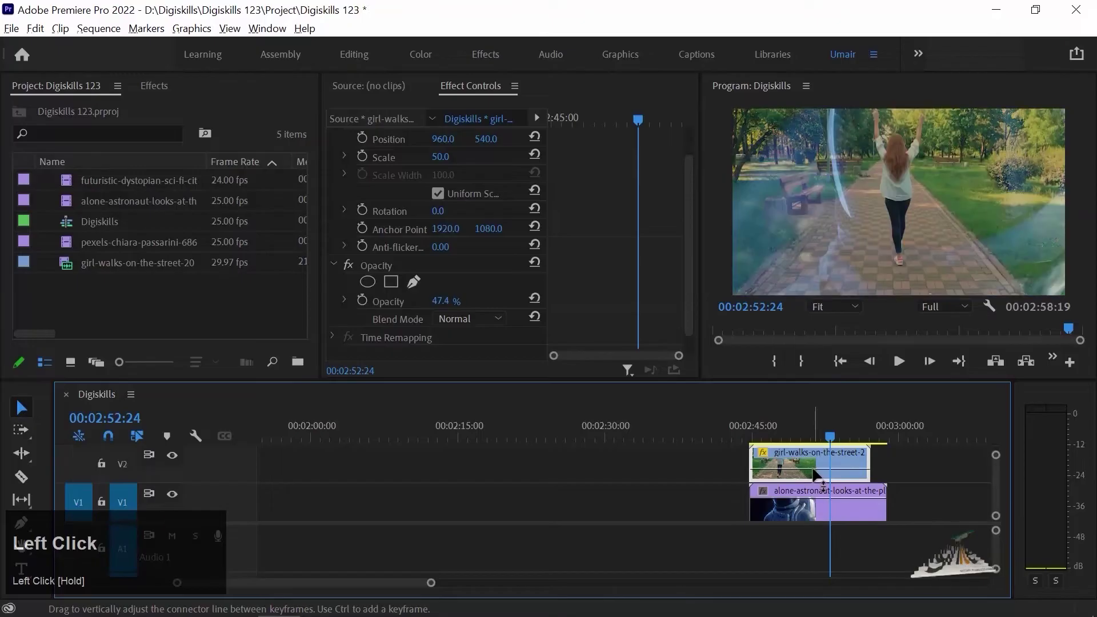
{"action": "left_click", "coordinate": [761, 423]}
{"action": "key", "text": "space"}
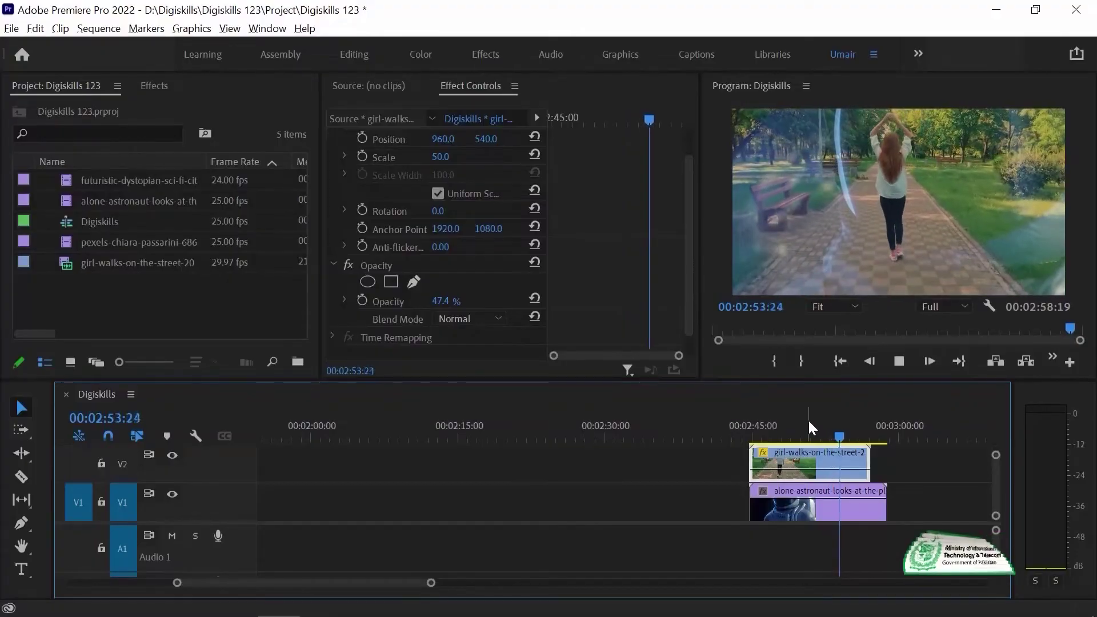
{"action": "key", "text": "space"}
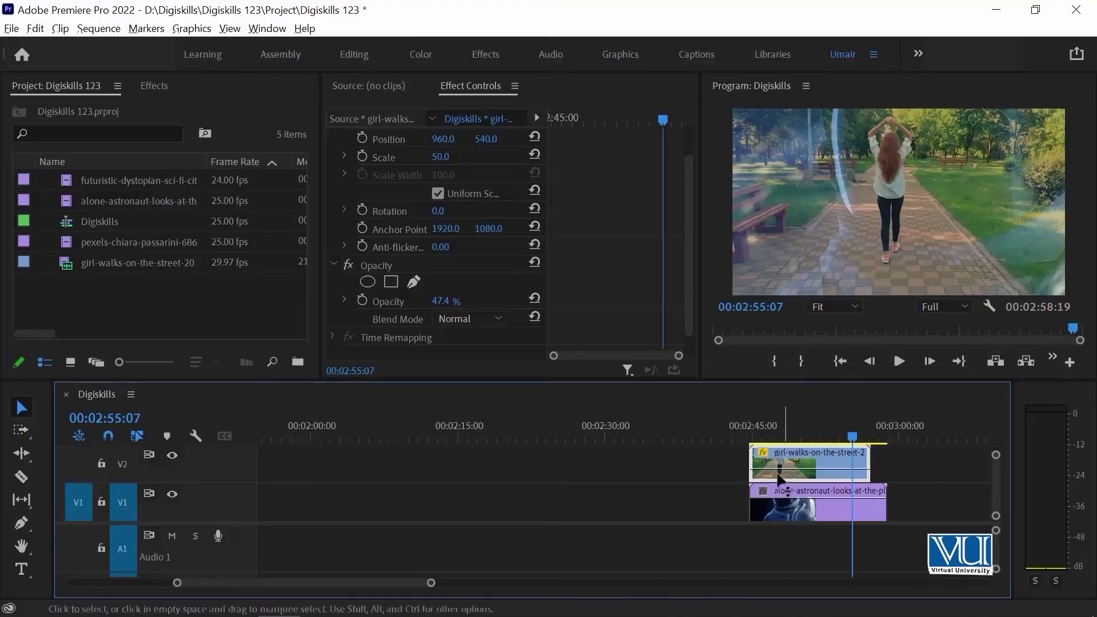
- Set the girl-walks clip's opacity to exactly 50% and place the playhead at 00:02:51:00
{"action": "left_click", "coordinate": [440, 300]}
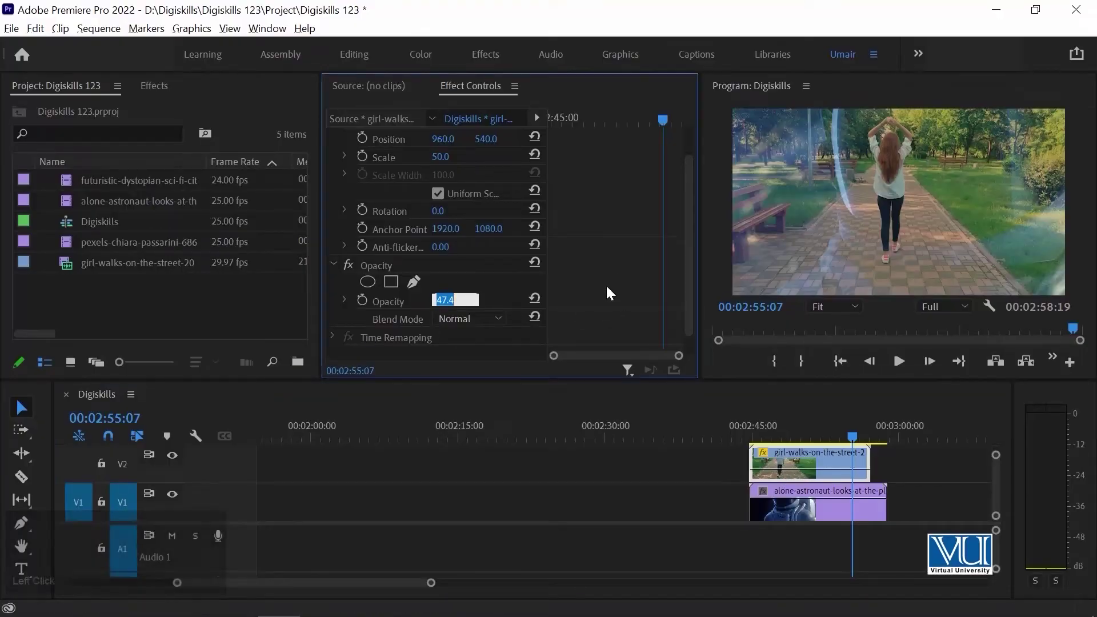
{"action": "key", "text": "Return"}
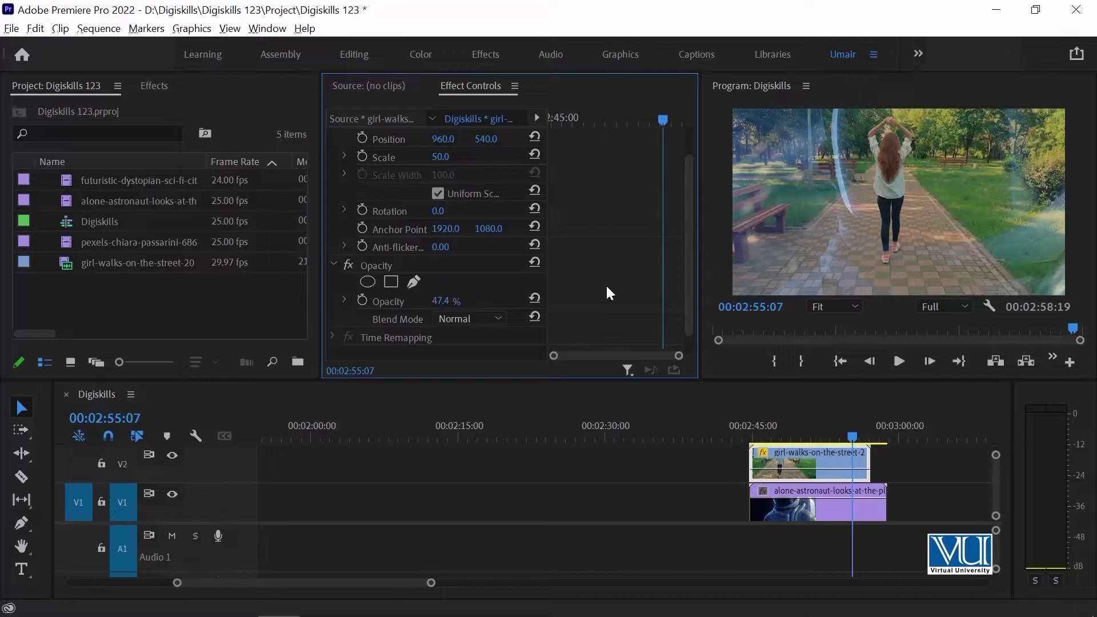
{"action": "left_click", "coordinate": [446, 301]}
{"action": "key", "text": "Num_Lock"}
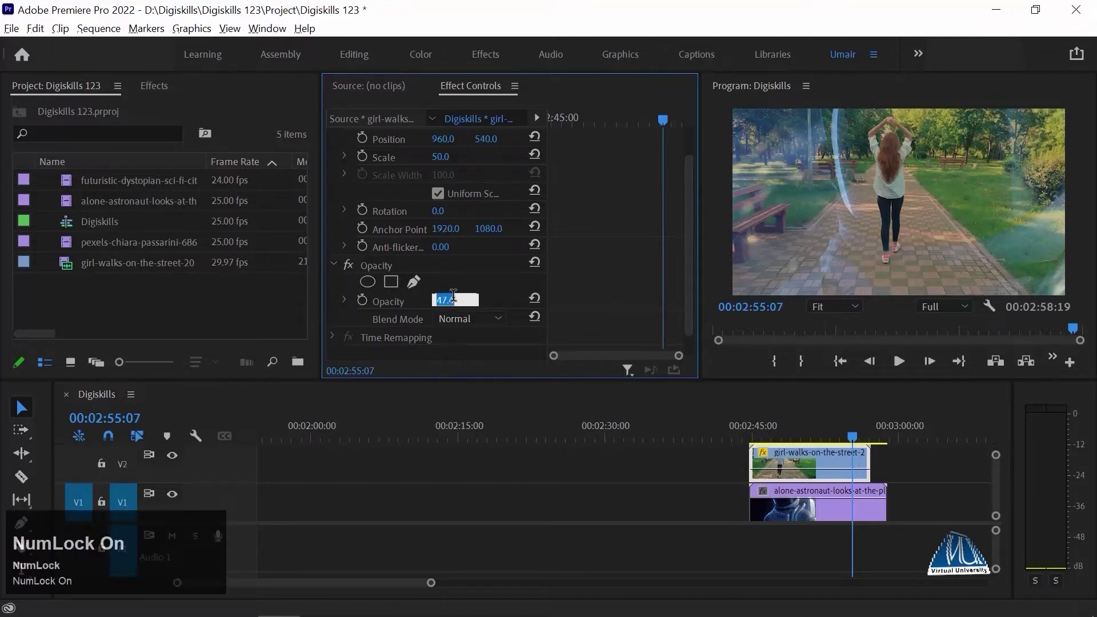
{"action": "left_click", "coordinate": [811, 433]}
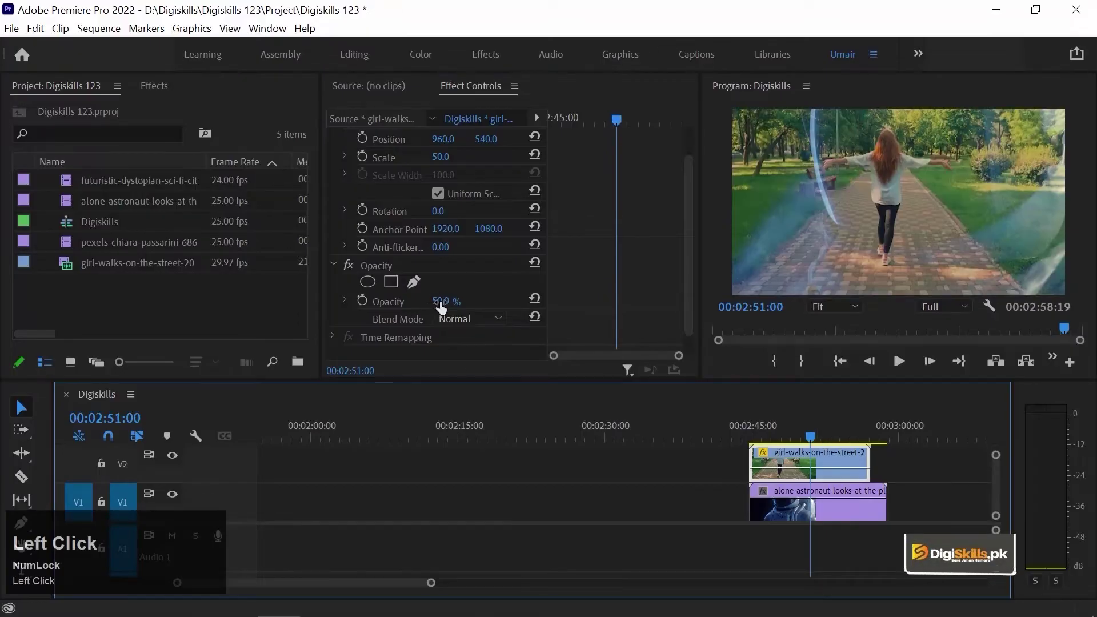
- Set the girl-walks clip's opacity to 100% and its blend mode to Multiply, and preview the overlay up to 00:02:47:20
{"action": "left_click_drag", "start_coordinate": [441, 303], "coordinate": [470, 303]}
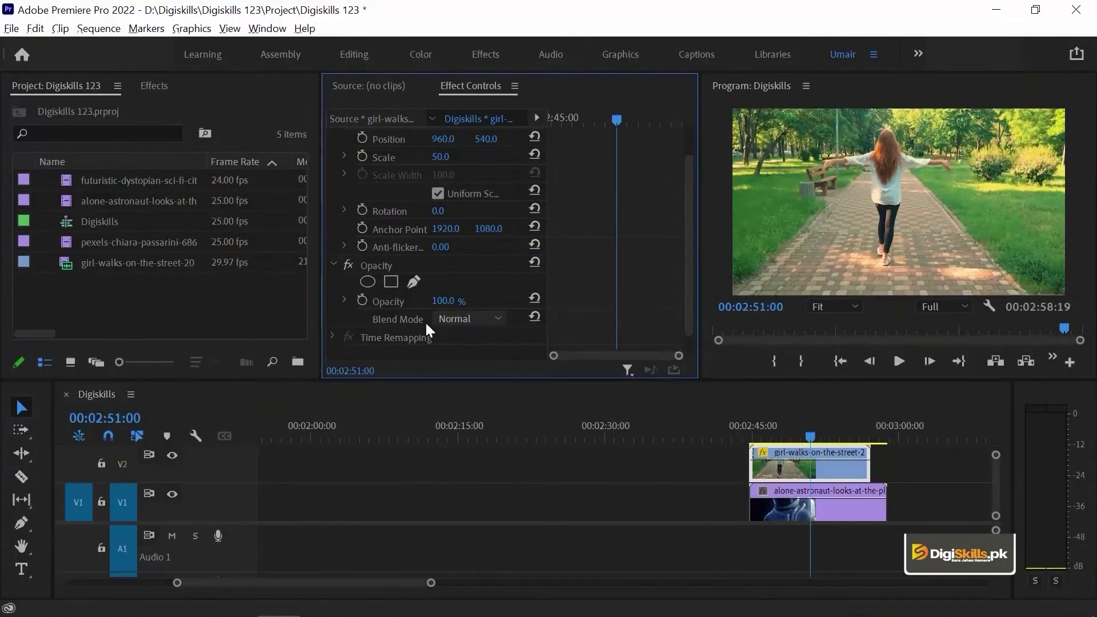
{"action": "left_click", "coordinate": [499, 320]}
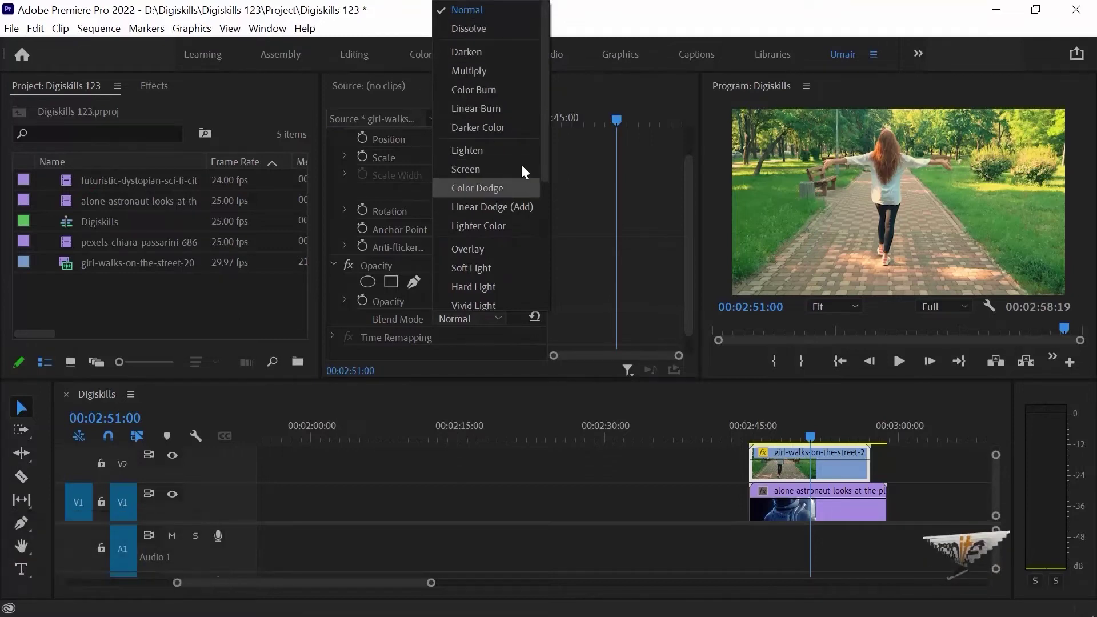
{"action": "mouse_move", "coordinate": [543, 109]}
{"action": "left_mouse_down"}
{"action": "mouse_move", "coordinate": [543, 291]}
{"action": "mouse_move", "coordinate": [562, 59]}
{"action": "left_mouse_up"}
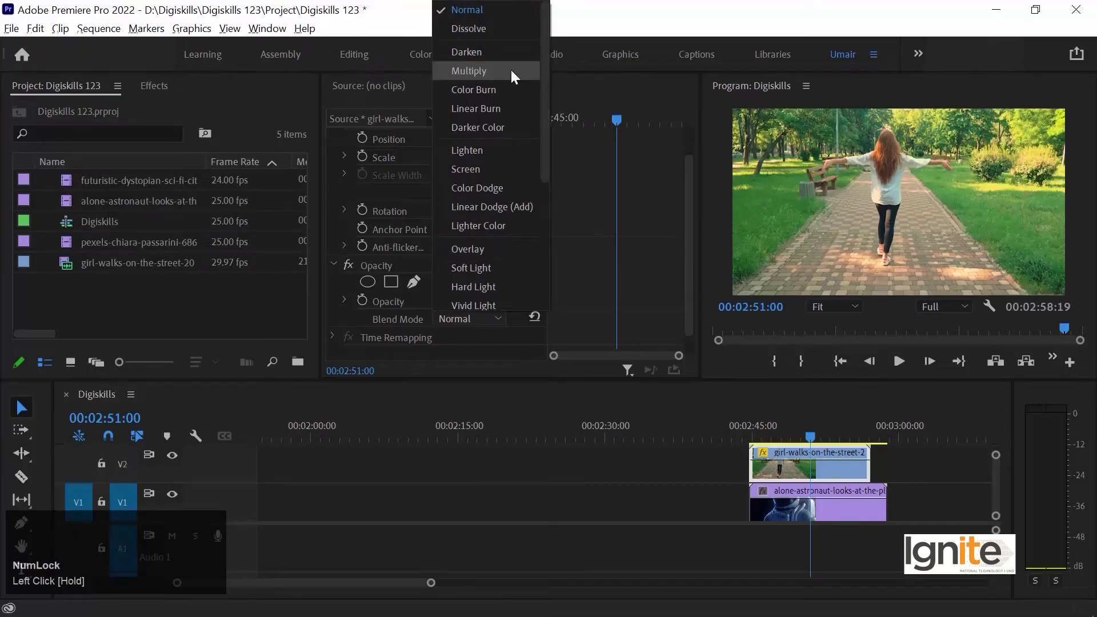
{"action": "left_click", "coordinate": [491, 70]}
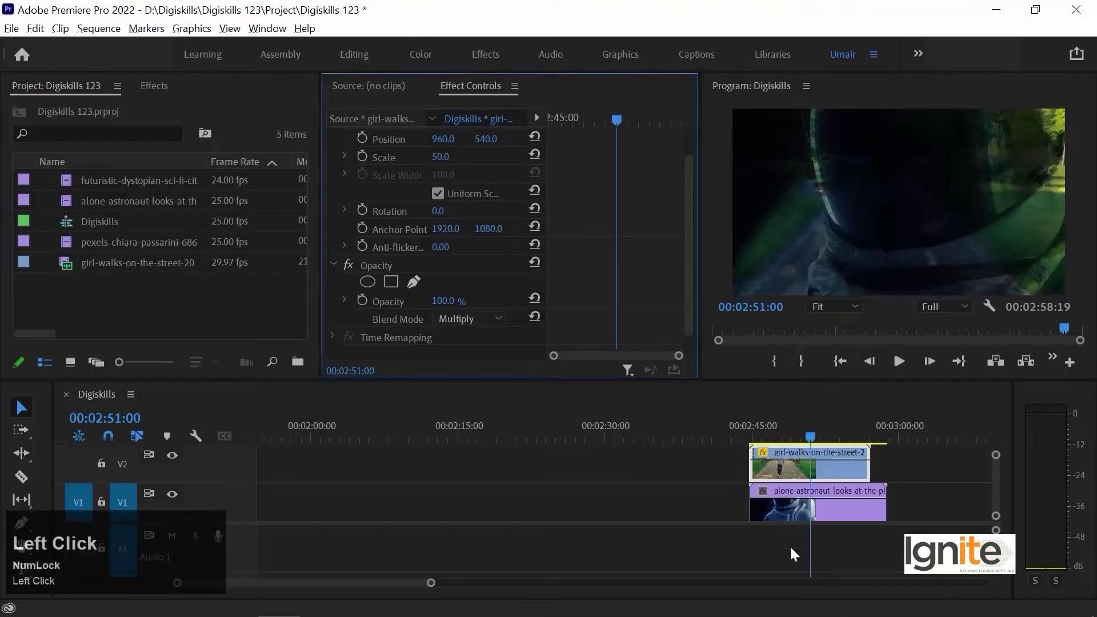
{"action": "left_click_drag", "start_coordinate": [766, 427], "coordinate": [761, 427]}
{"action": "key", "text": "space"}
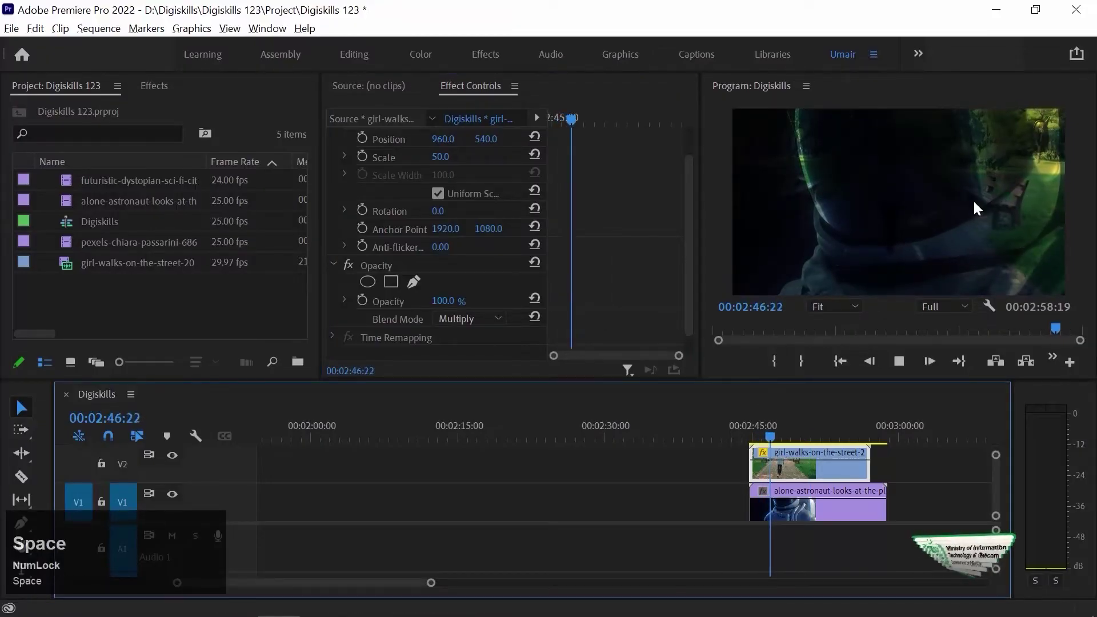
{"action": "key", "text": "space"}
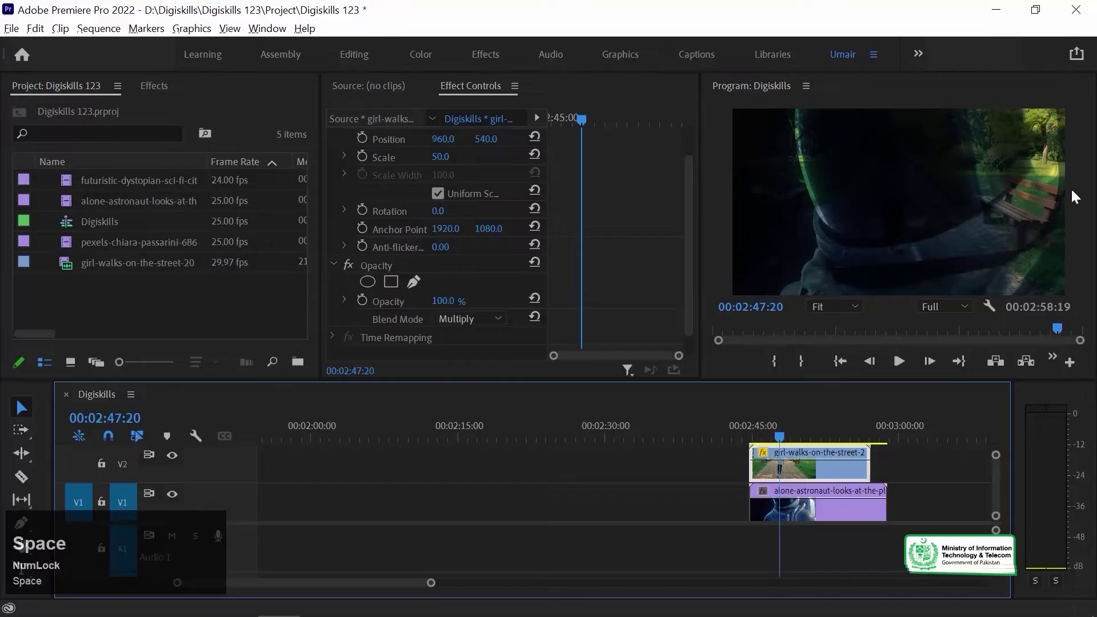
- Switch the girl-walks clip's blend mode to Screen and preview the overlay from 00:02:45:06
{"action": "left_click", "coordinate": [486, 316]}
{"action": "left_click", "coordinate": [486, 109]}
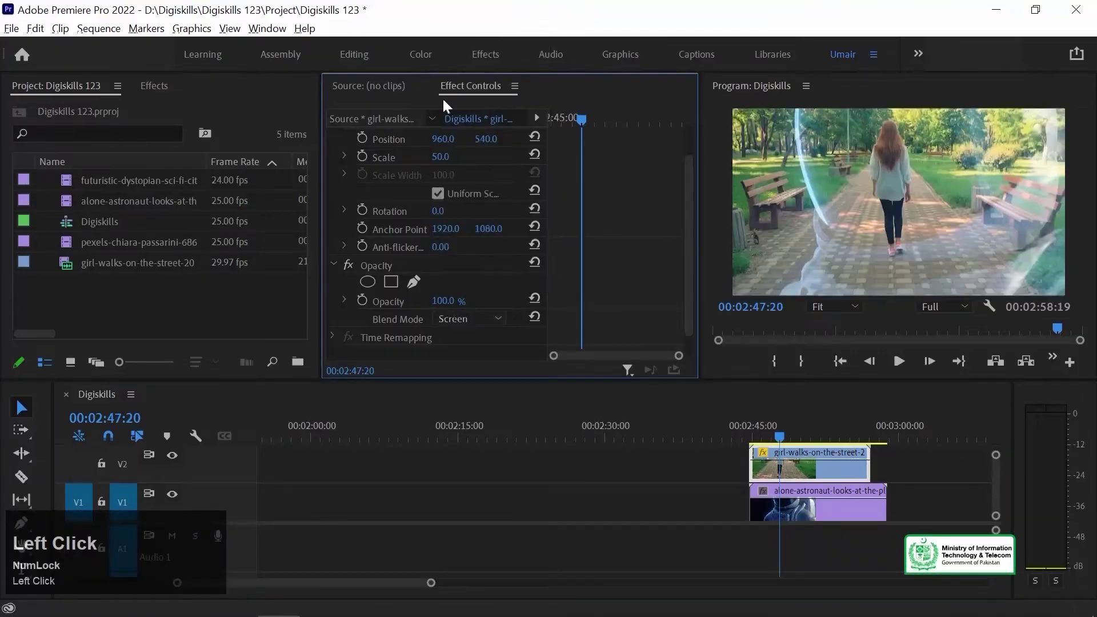
{"action": "left_click_drag", "start_coordinate": [766, 433], "coordinate": [755, 437]}
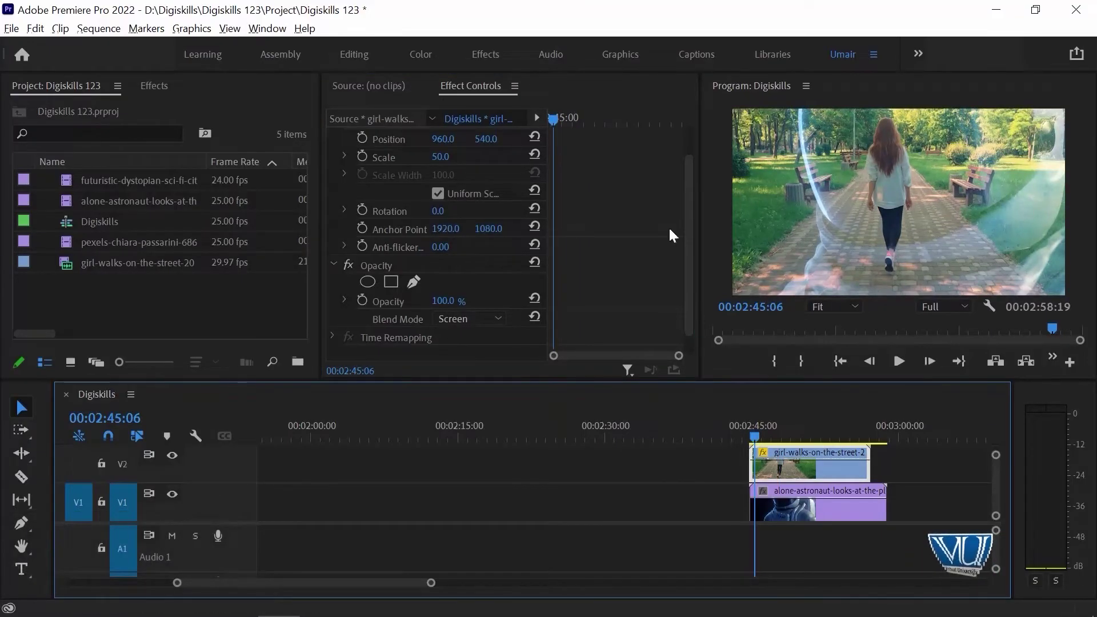
{"action": "key", "text": "space"}
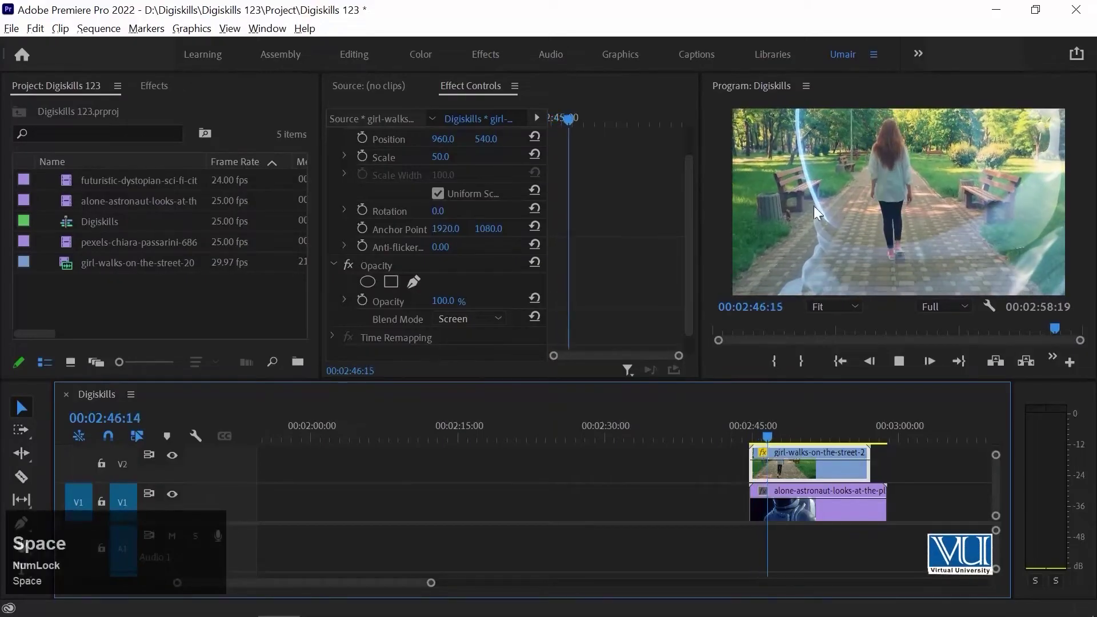
{"action": "key", "text": "space"}
- Change the girl-walks clip's blend mode to Hard Light and play the overlay from 00:02:44:24
{"action": "left_click", "coordinate": [485, 318]}
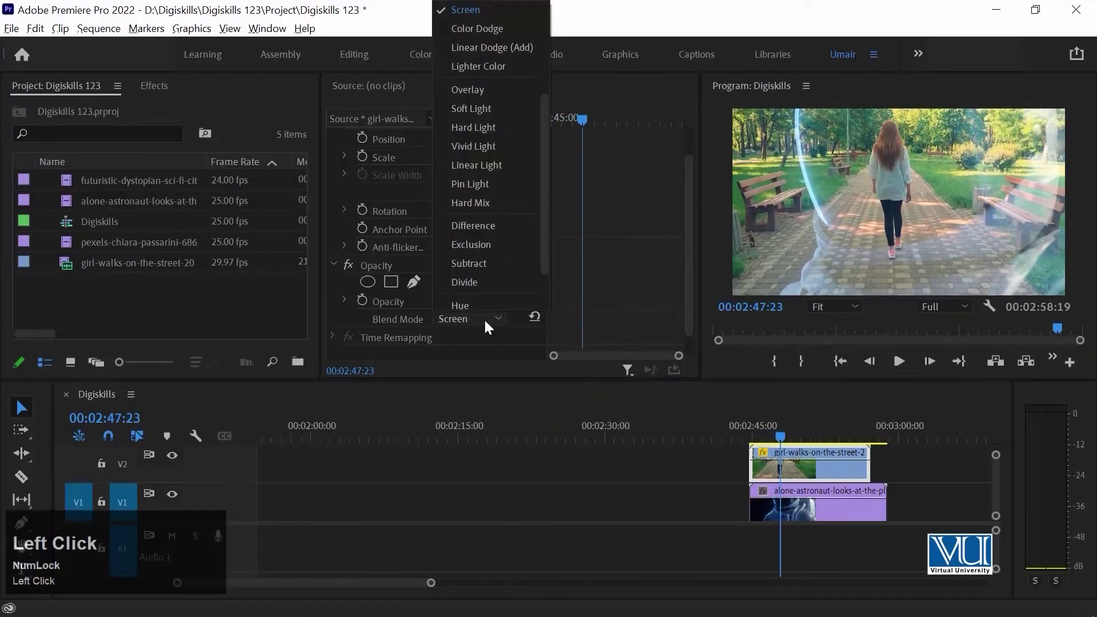
{"action": "left_click", "coordinate": [502, 128]}
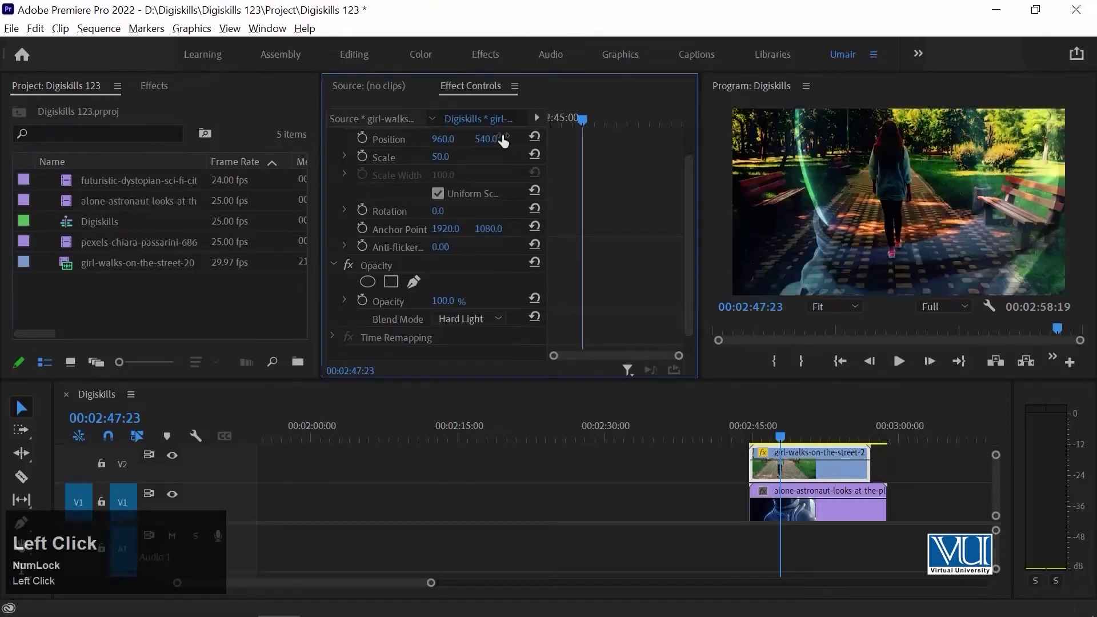
{"action": "left_click", "coordinate": [753, 429]}
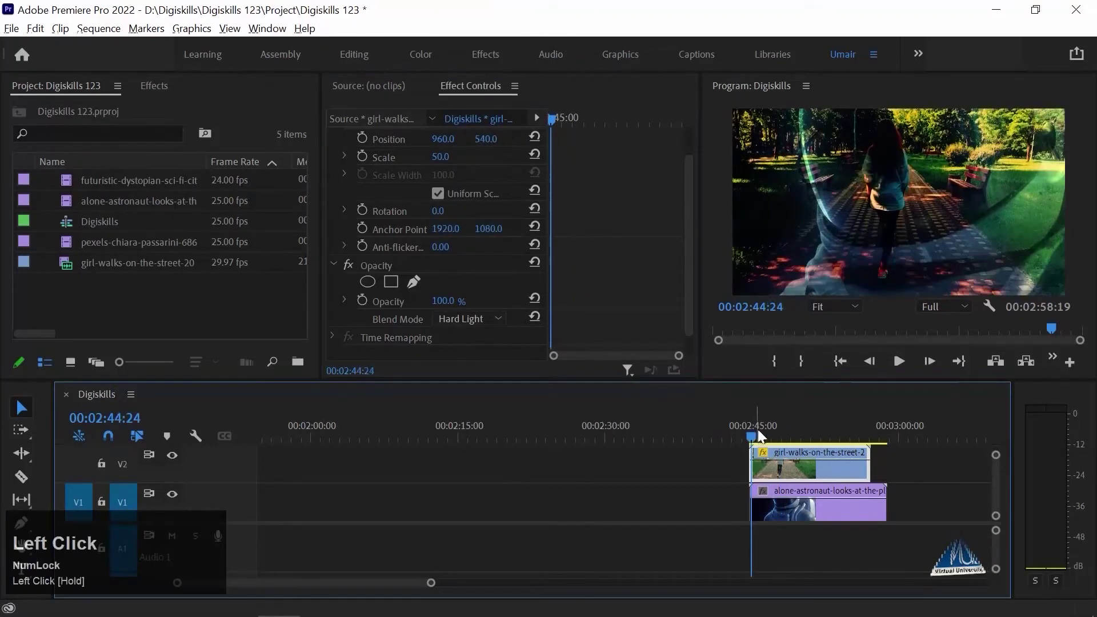
{"action": "key", "text": "space"}
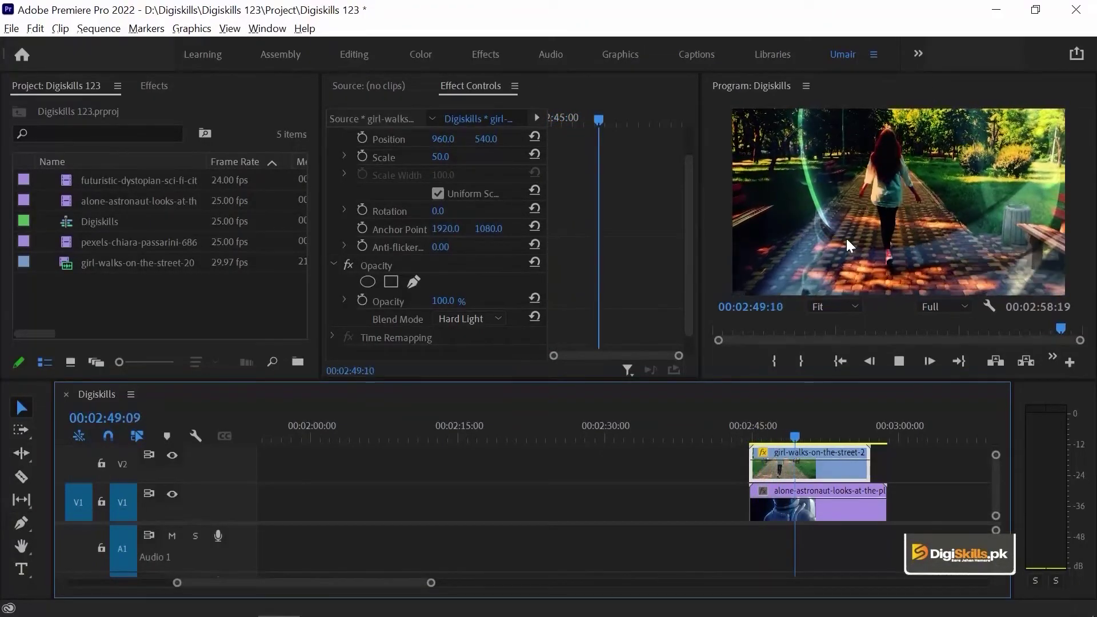
{"action": "key", "text": "space"}
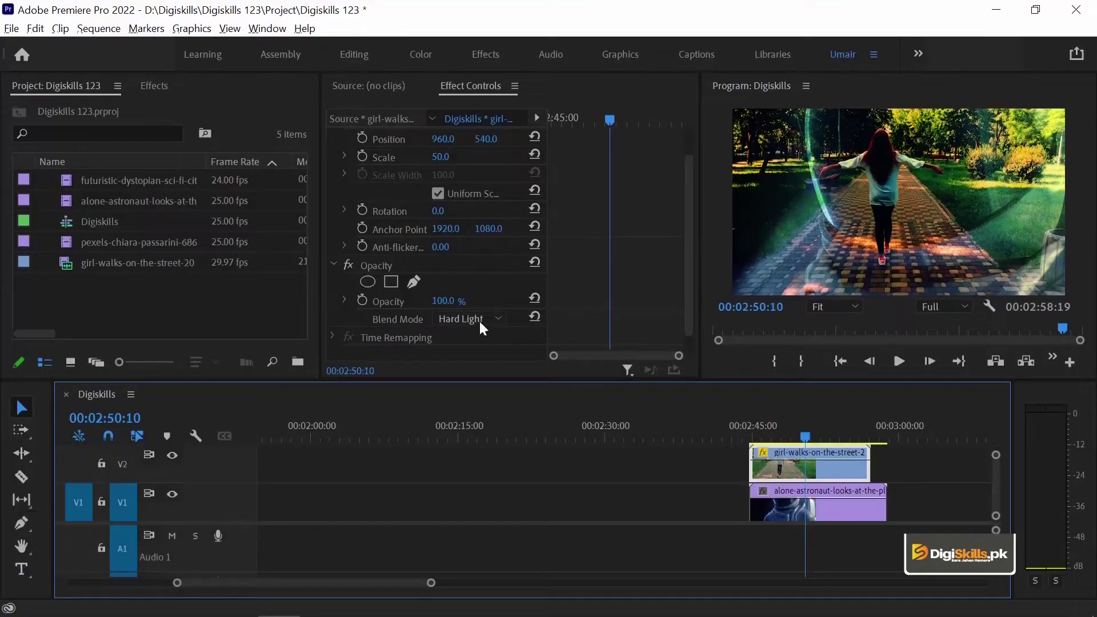
- Apply the Hard Mix blend mode to the girl-walks clip and briefly play the overlay from the start of the clips
{"action": "left_click", "coordinate": [478, 321]}
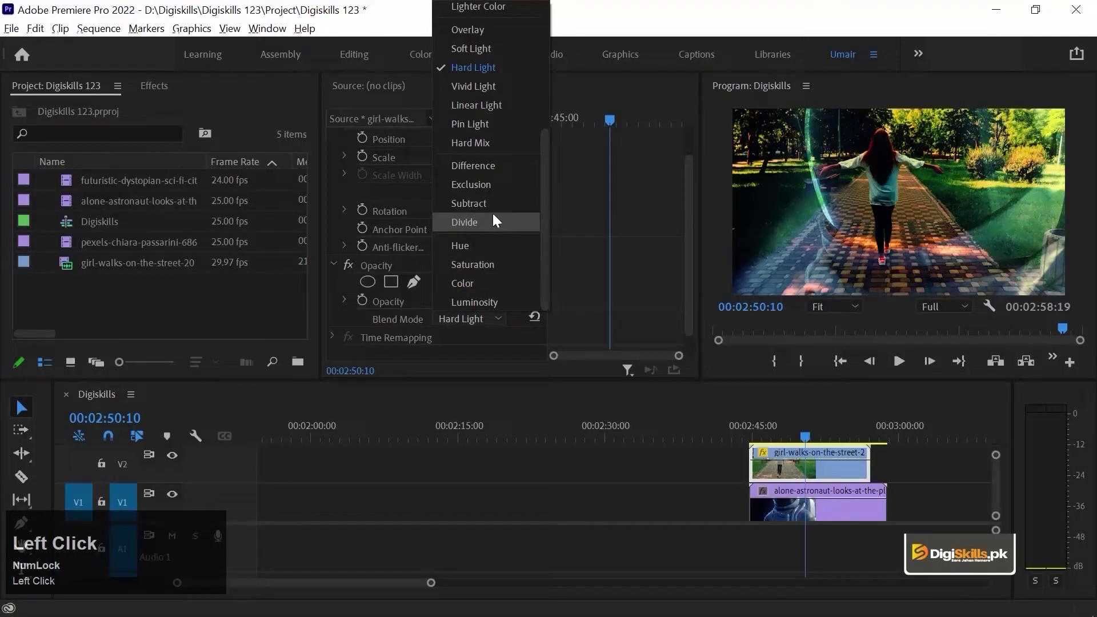
{"action": "left_click", "coordinate": [495, 143]}
{"action": "left_click", "coordinate": [753, 426]}
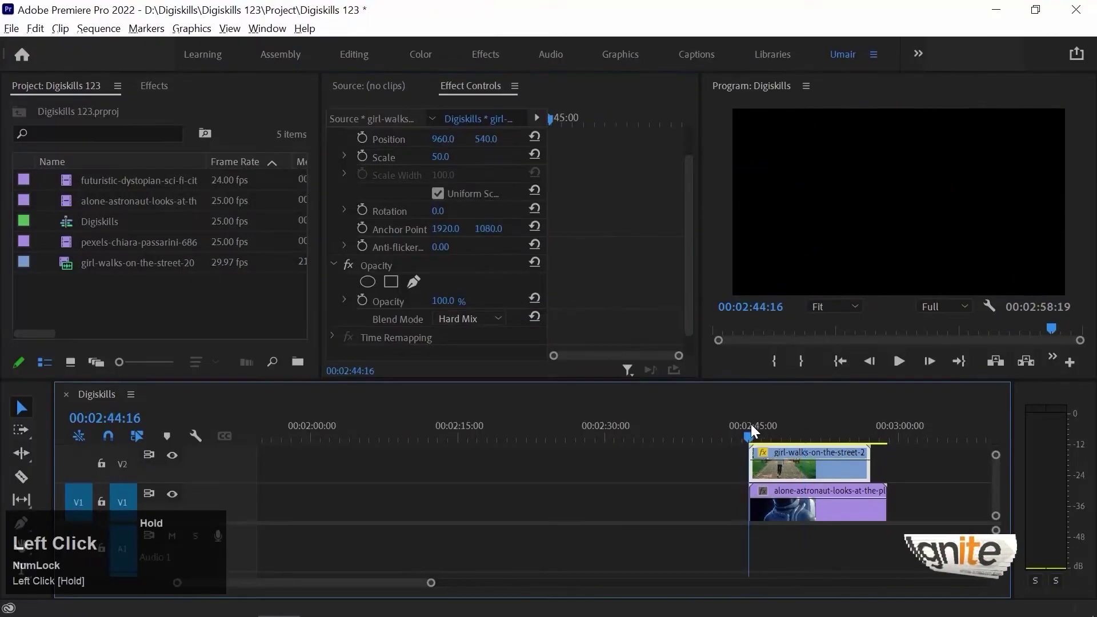
{"action": "key", "text": "space"}
{"action": "key", "text": "space"}
- Set the girl-walks clip's blend mode to Divide and play the overlay twice from near the start of the clips
{"action": "left_click", "coordinate": [493, 317]}
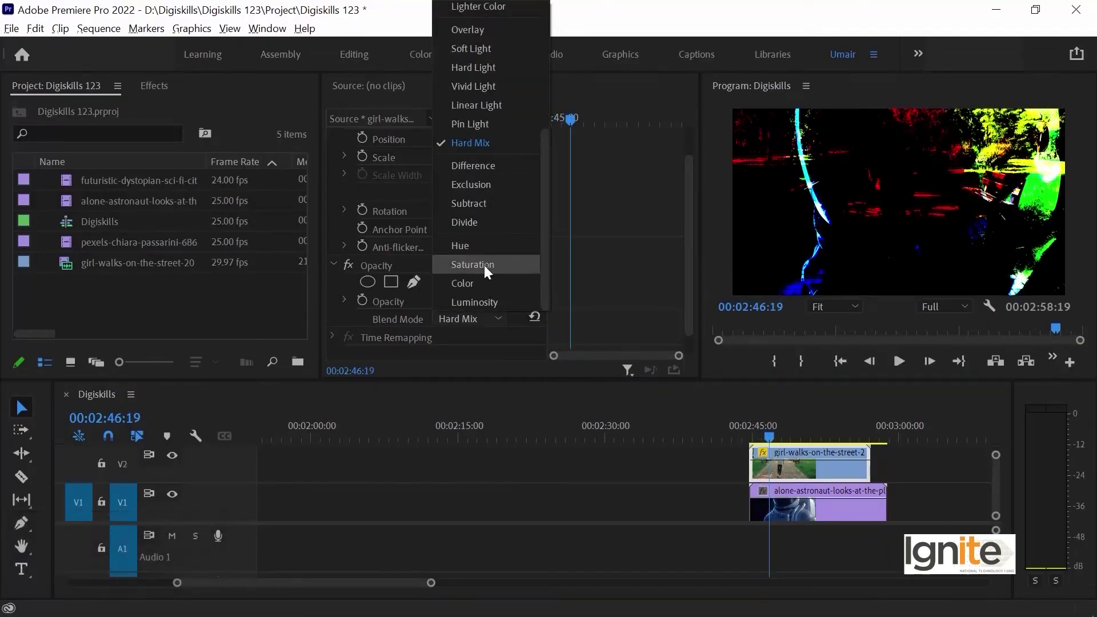
{"action": "left_click", "coordinate": [487, 222]}
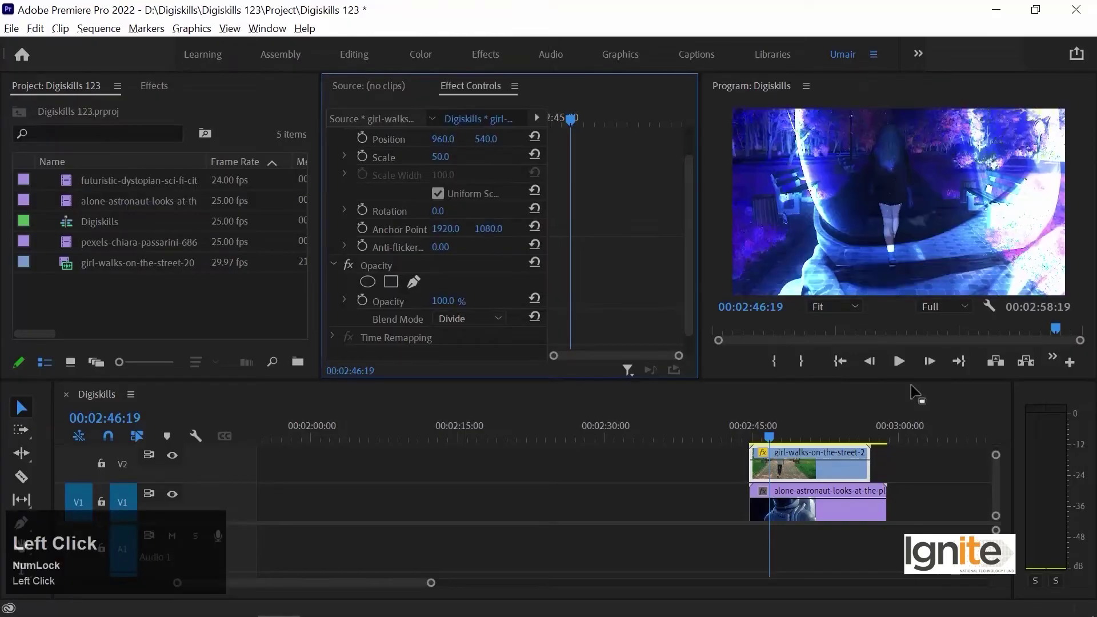
{"action": "left_click", "coordinate": [753, 434]}
{"action": "key", "text": "space"}
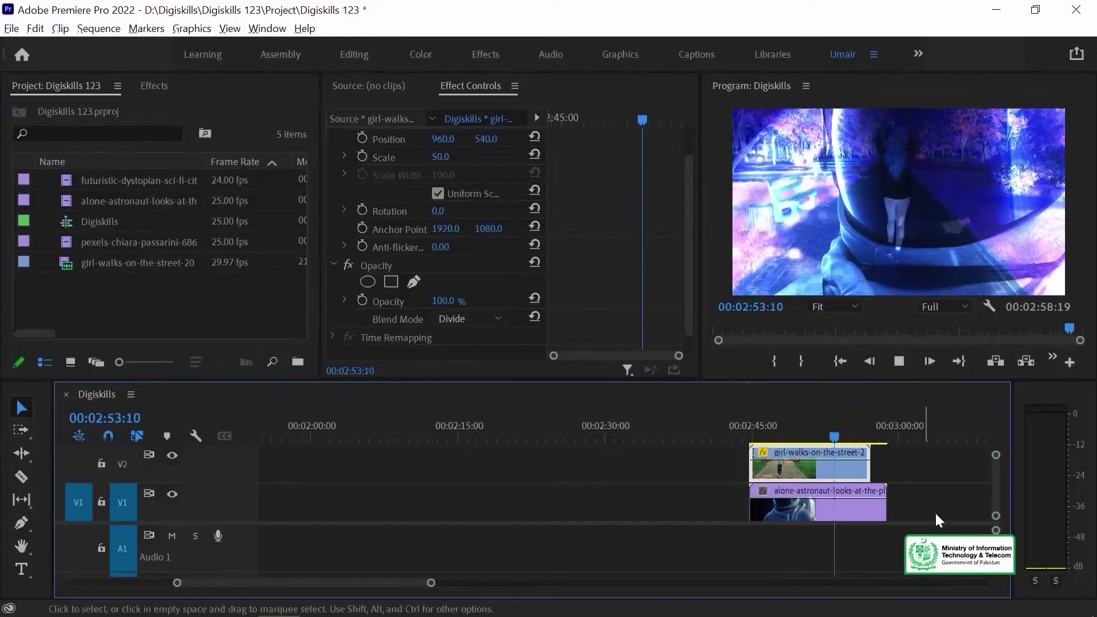
{"action": "key", "text": "space"}
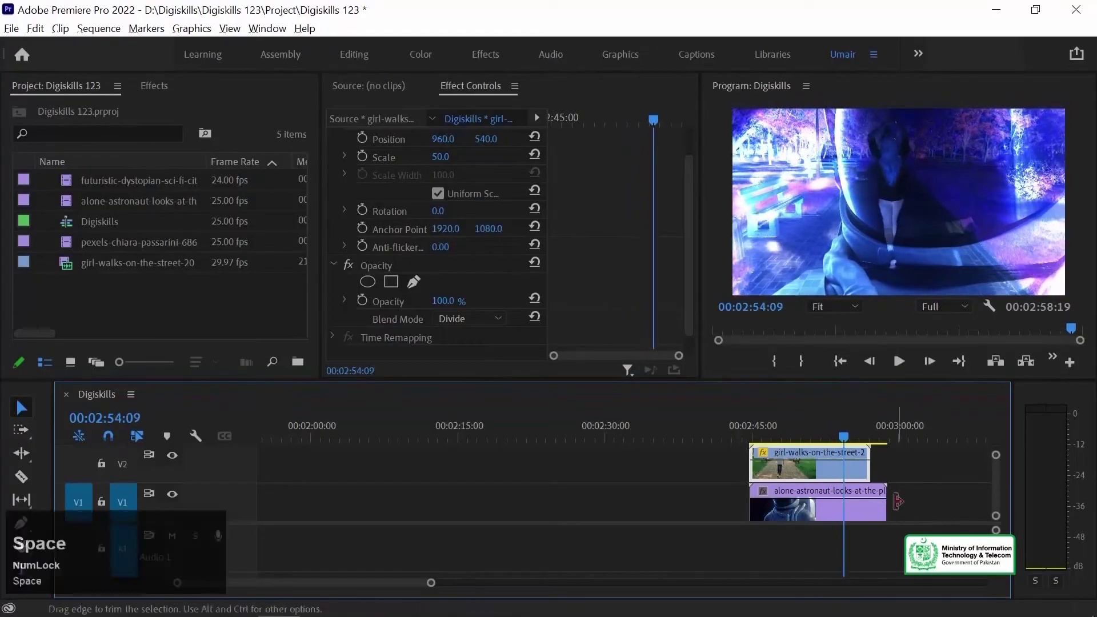
{"action": "left_click", "coordinate": [757, 425]}
{"action": "key", "text": "space"}
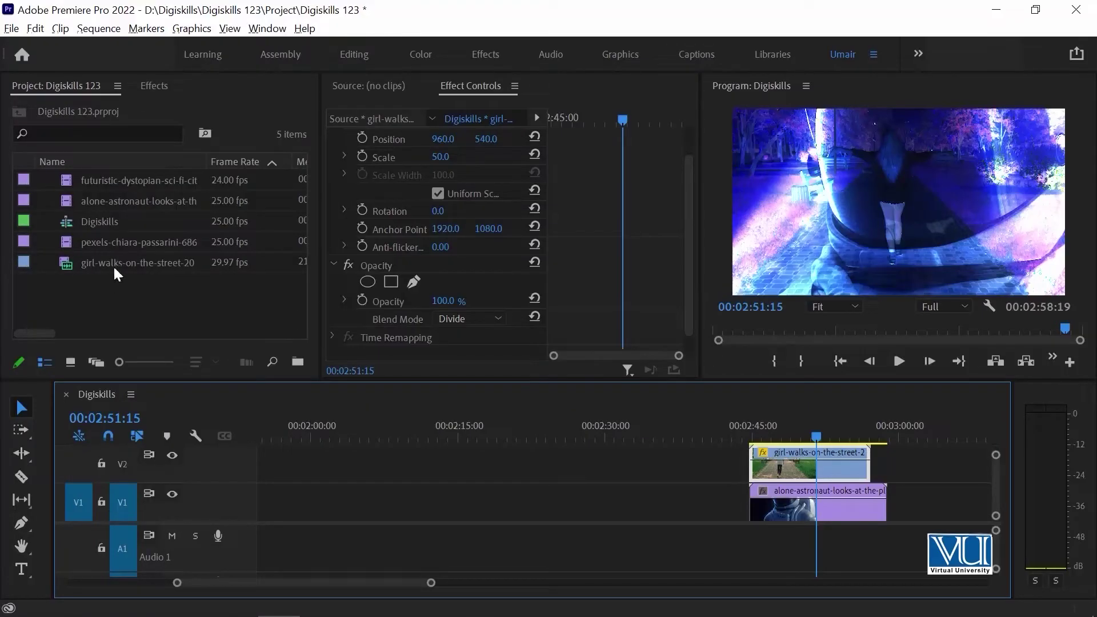
- Open the pexels bokeh-lights clip from the project in the source monitor and play it to 00:00:09:02
{"action": "double_click", "coordinate": [84, 241]}
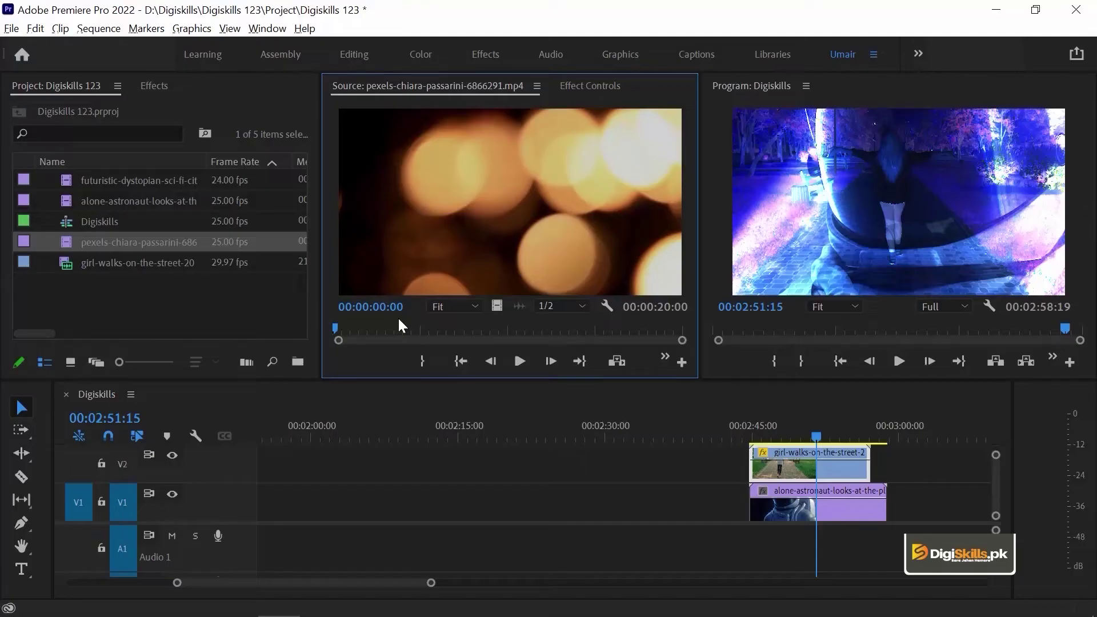
{"action": "key", "text": "space"}
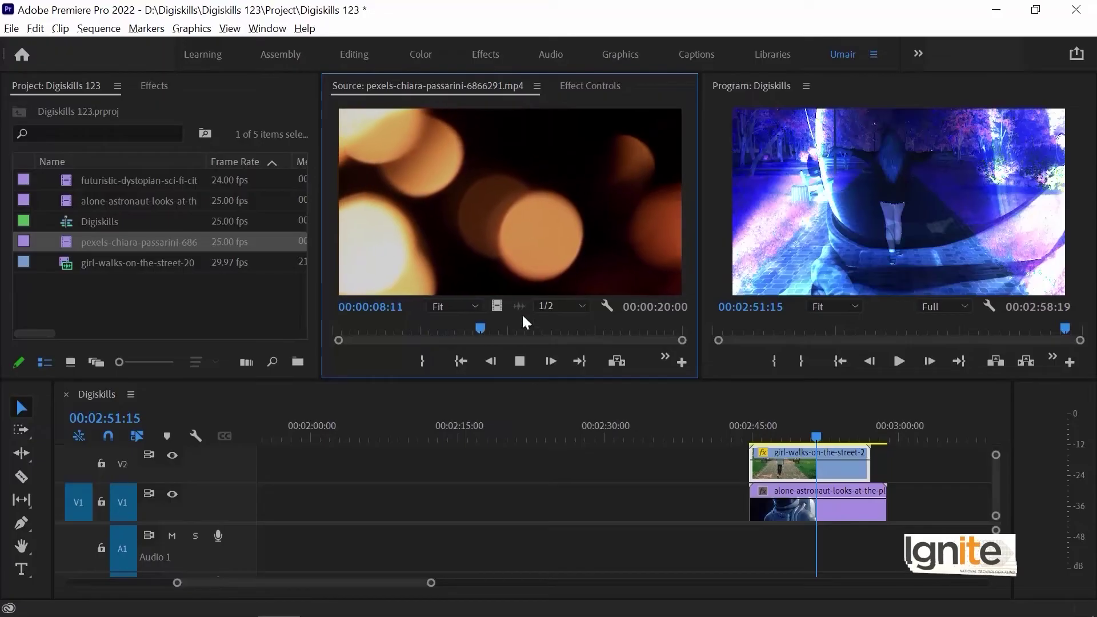
{"action": "key", "text": "space"}
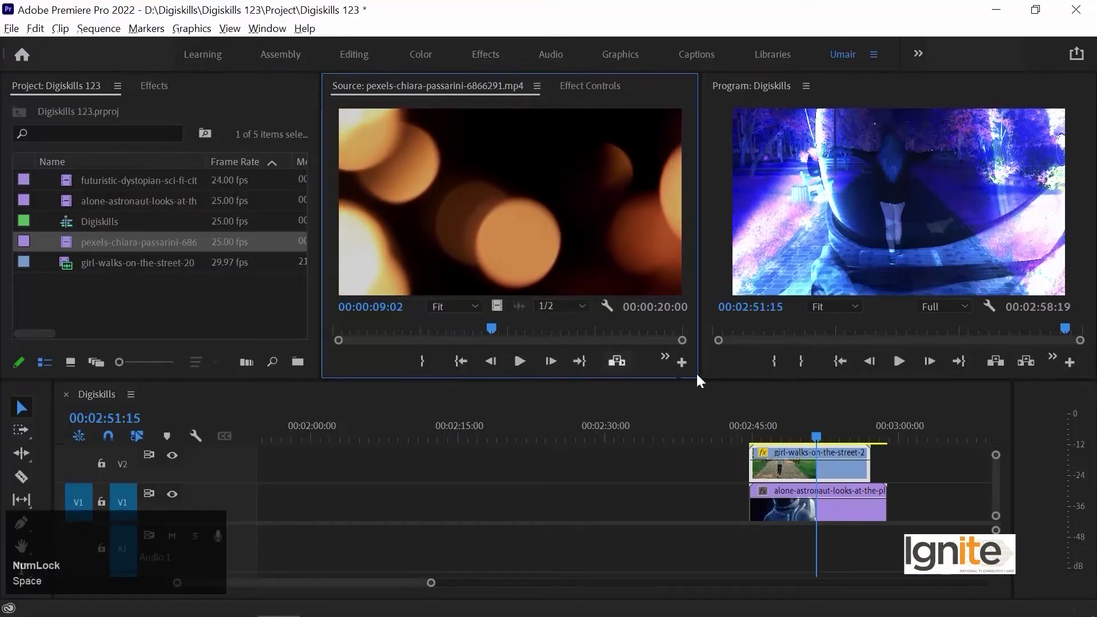
- Reduce the video track heights and add only the video of the pexels bokeh clip to V3, aligned with the start of the clips below
{"action": "left_click", "coordinate": [771, 468]}
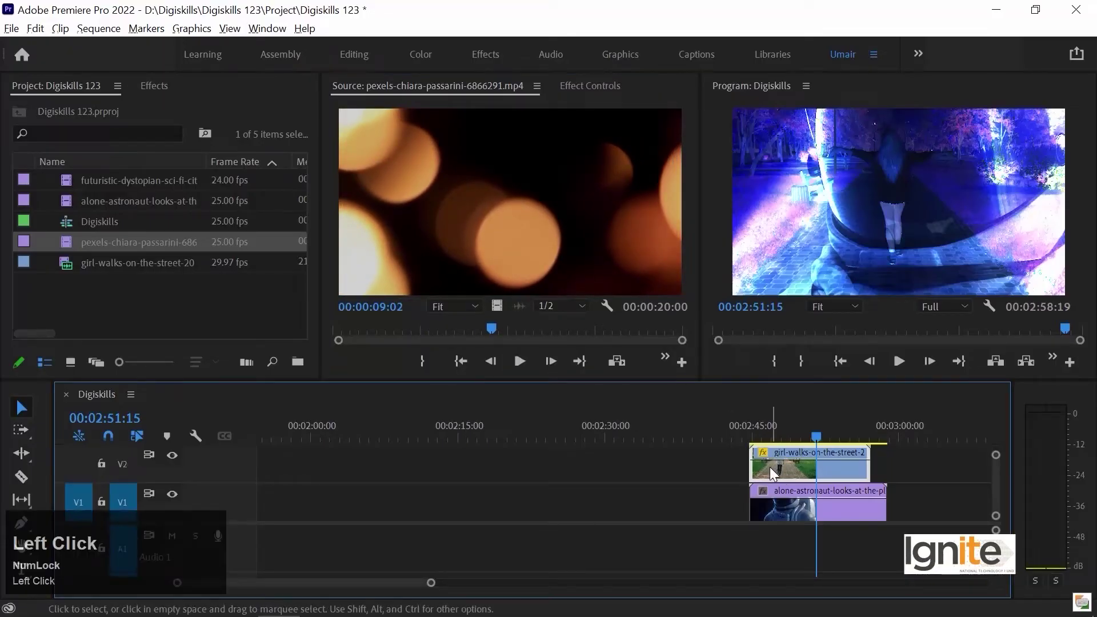
{"action": "key", "text": "ctrl+0"}
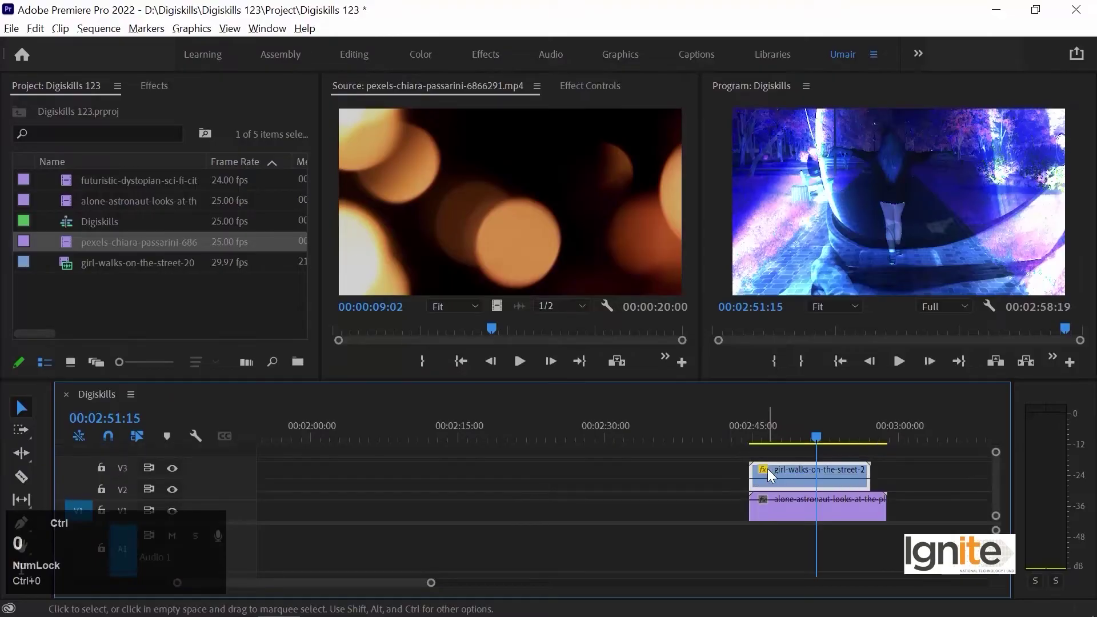
{"action": "key", "text": "ctrl+minus"}
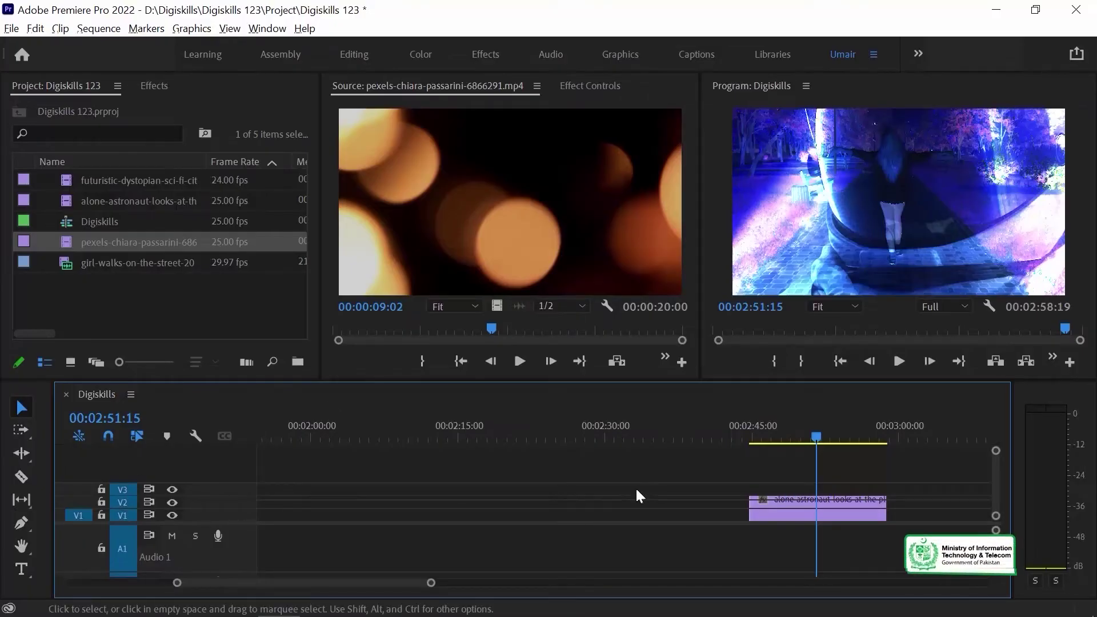
{"action": "left_click", "coordinate": [497, 307]}
{"action": "left_click_drag", "start_coordinate": [753, 456], "coordinate": [753, 490]}
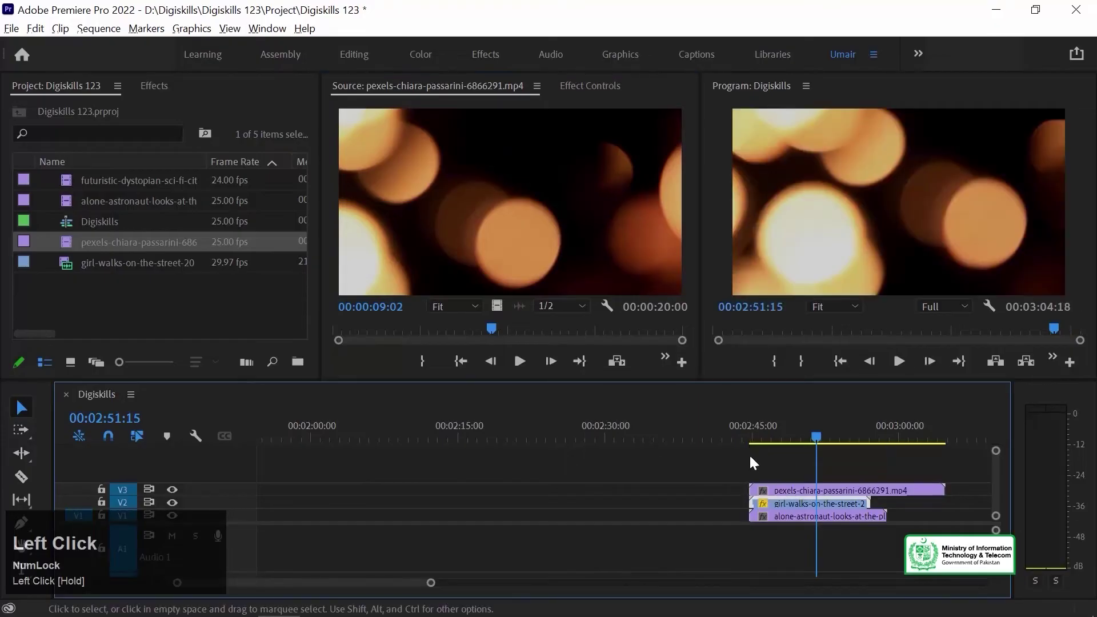
- Select the pexels bokeh clip on V3, enlarge the video tracks and place the playhead at 00:02:49:11
{"action": "left_click", "coordinate": [760, 490]}
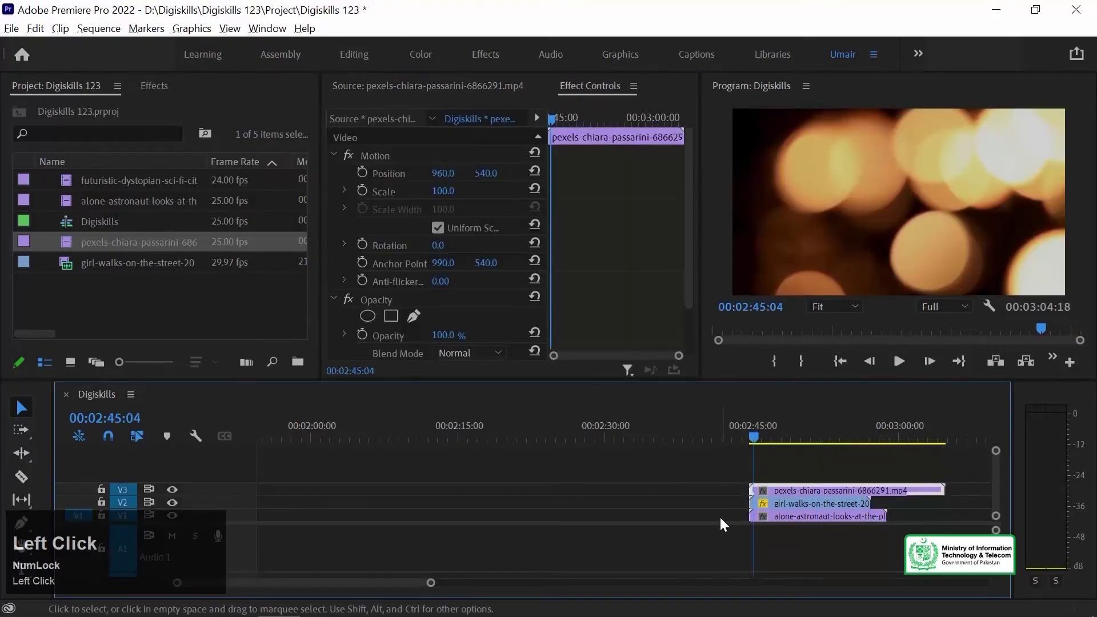
{"action": "key", "text": "ctrl+equal"}
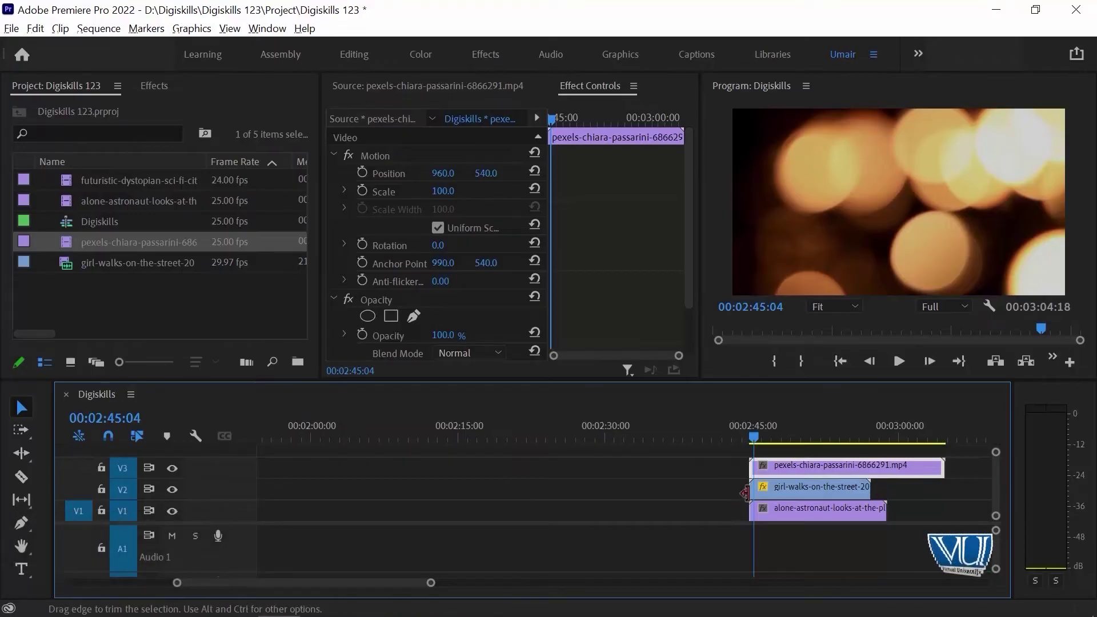
{"action": "left_click_drag", "start_coordinate": [761, 432], "coordinate": [796, 435]}
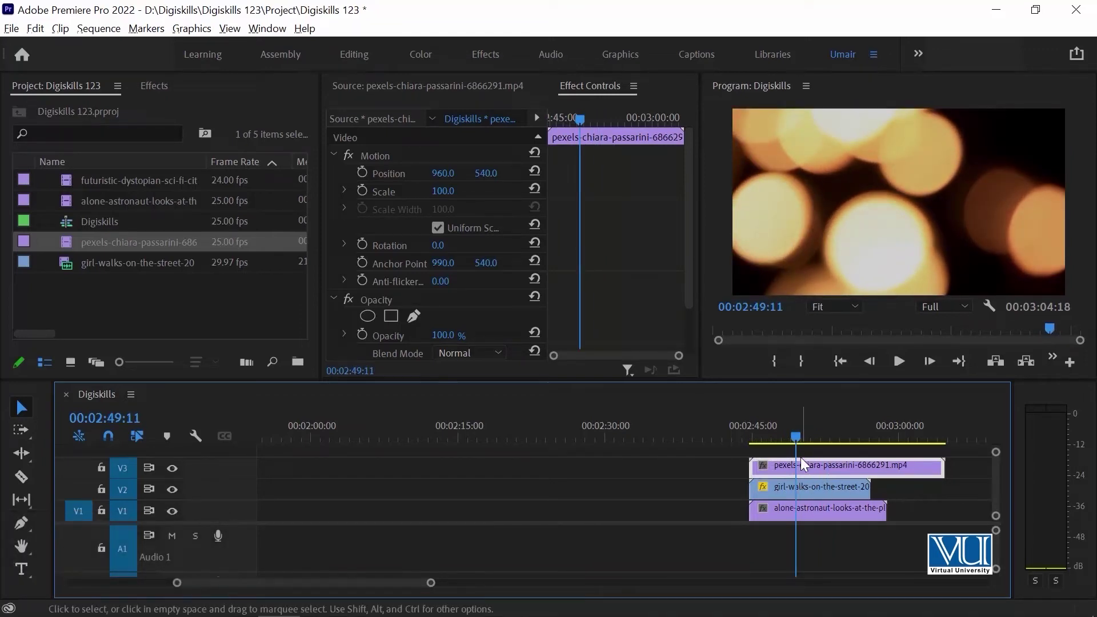
- Try the pexels bokeh clip's opacity at 60% and restore it to 100%
{"action": "mouse_move", "coordinate": [800, 457]}
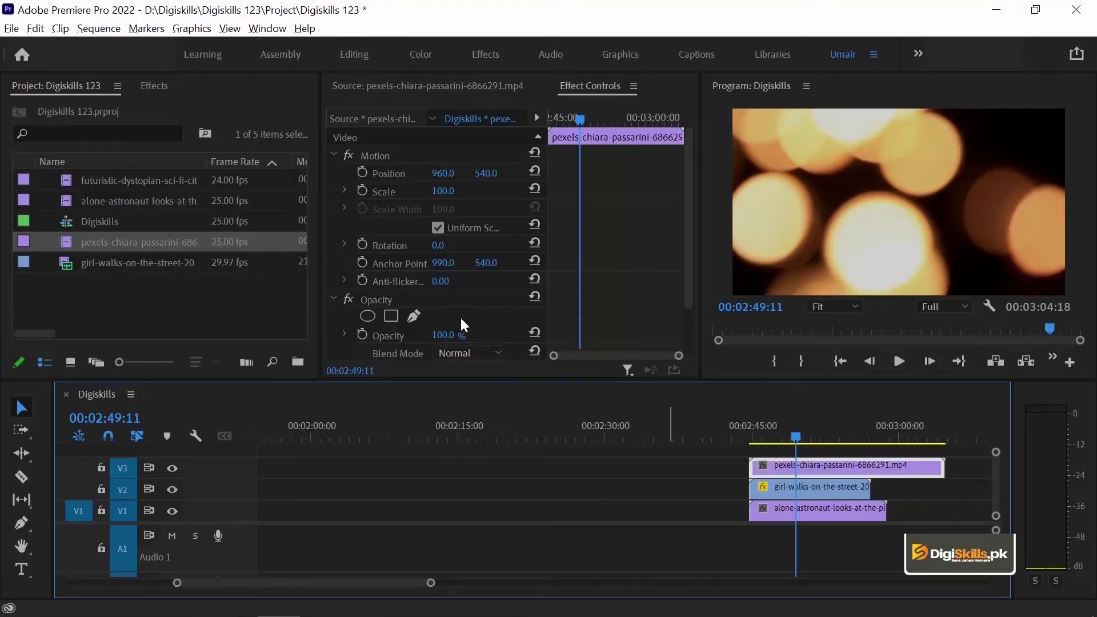
{"action": "left_click_drag", "start_coordinate": [445, 337], "coordinate": [417, 337]}
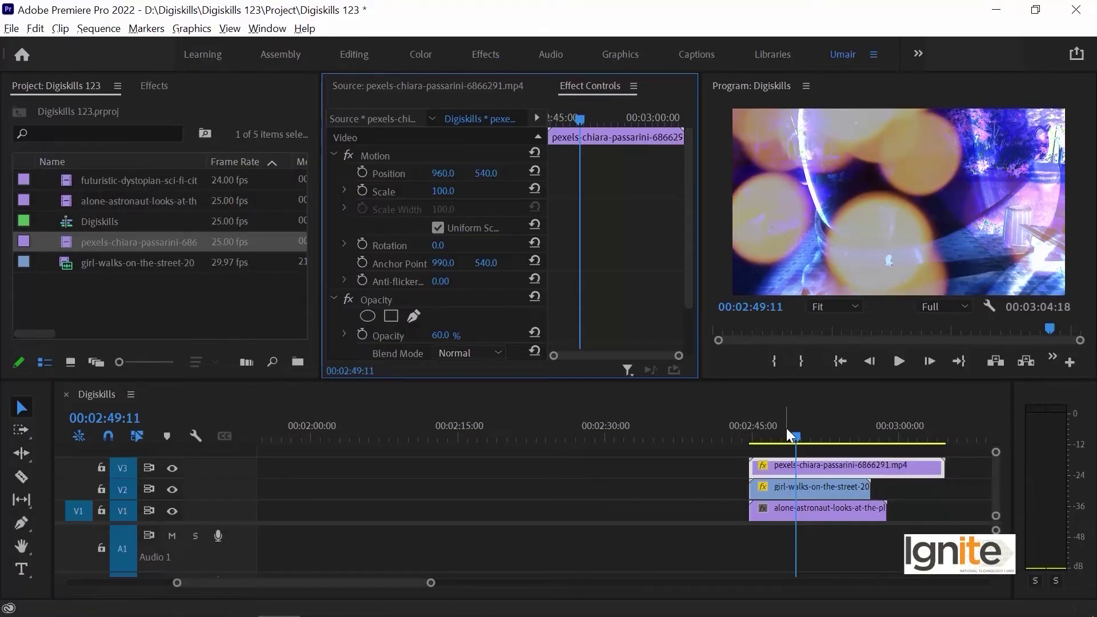
{"action": "left_click_drag", "start_coordinate": [440, 336], "coordinate": [463, 336]}
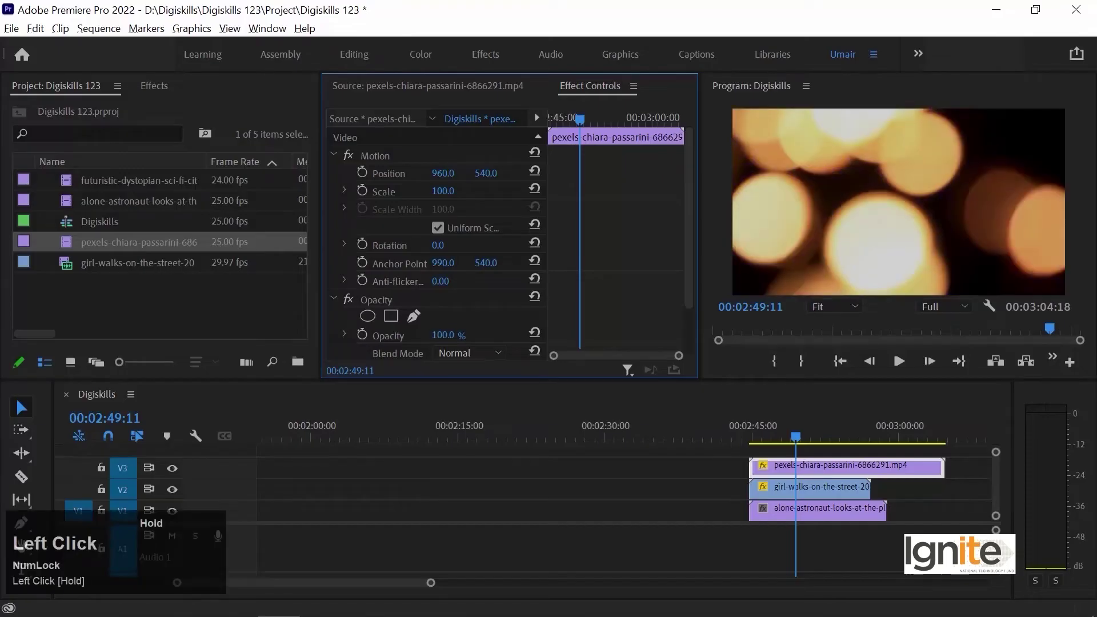
{"action": "left_click_drag", "start_coordinate": [691, 203], "coordinate": [686, 288]}
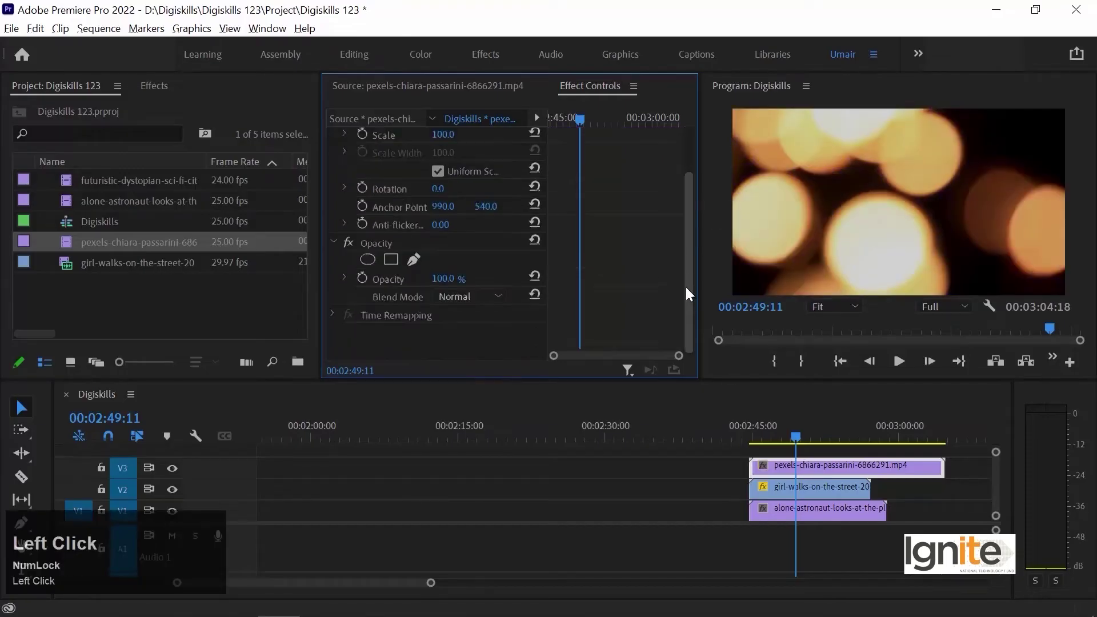
- Set the pexels bokeh clip's blend mode to Screen and play the sequence from 00:02:45:15
{"action": "left_click", "coordinate": [469, 294]}
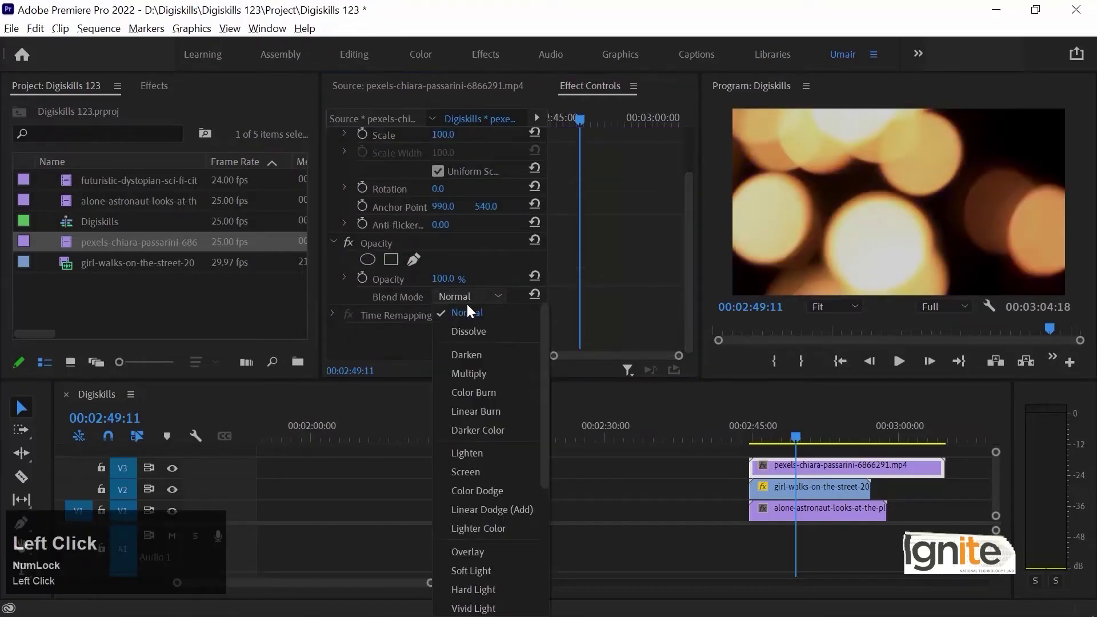
{"action": "left_click", "coordinate": [476, 472]}
{"action": "left_click", "coordinate": [760, 436]}
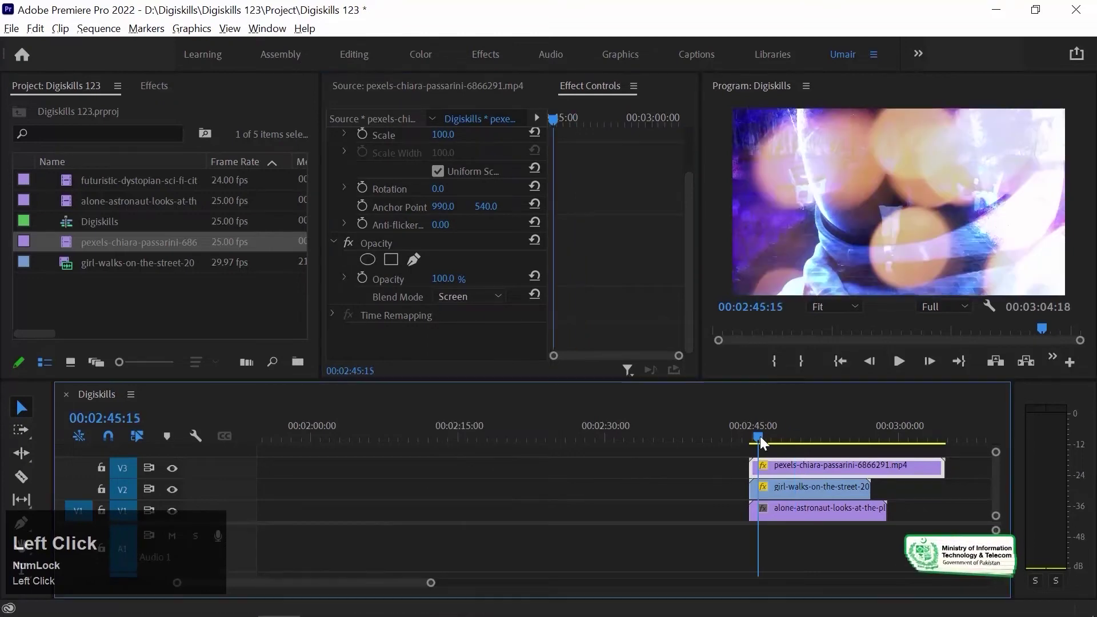
{"action": "key", "text": "space"}
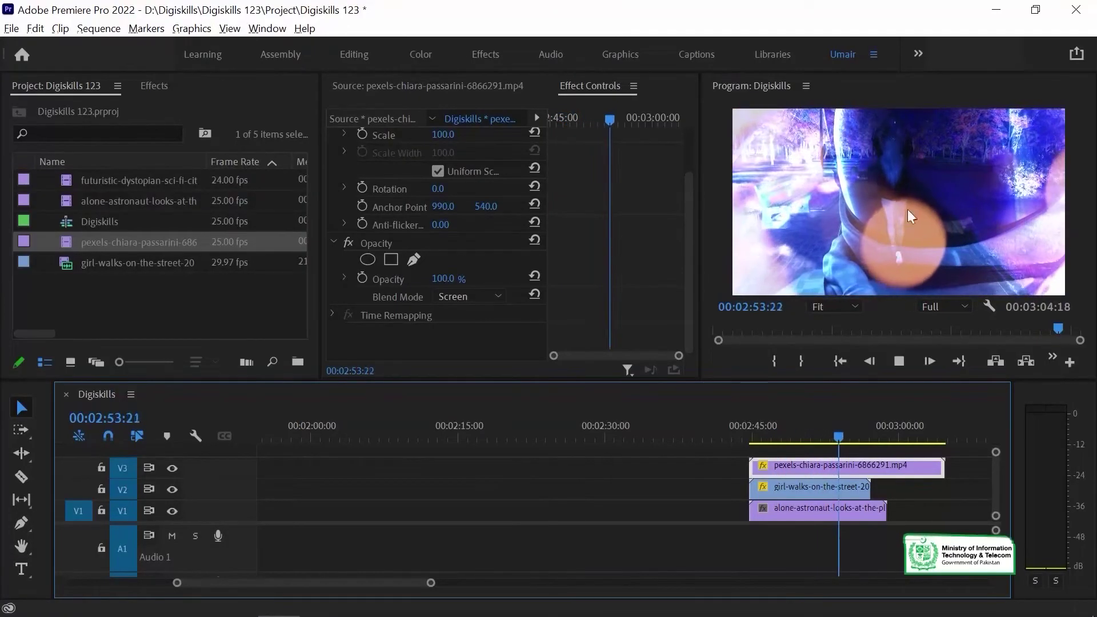
{"action": "key", "text": "space"}
- Return the playhead to 00:02:45:02 and replay the Screen blend up to 00:02:51:05
{"action": "left_click_drag", "start_coordinate": [789, 424], "coordinate": [753, 422]}
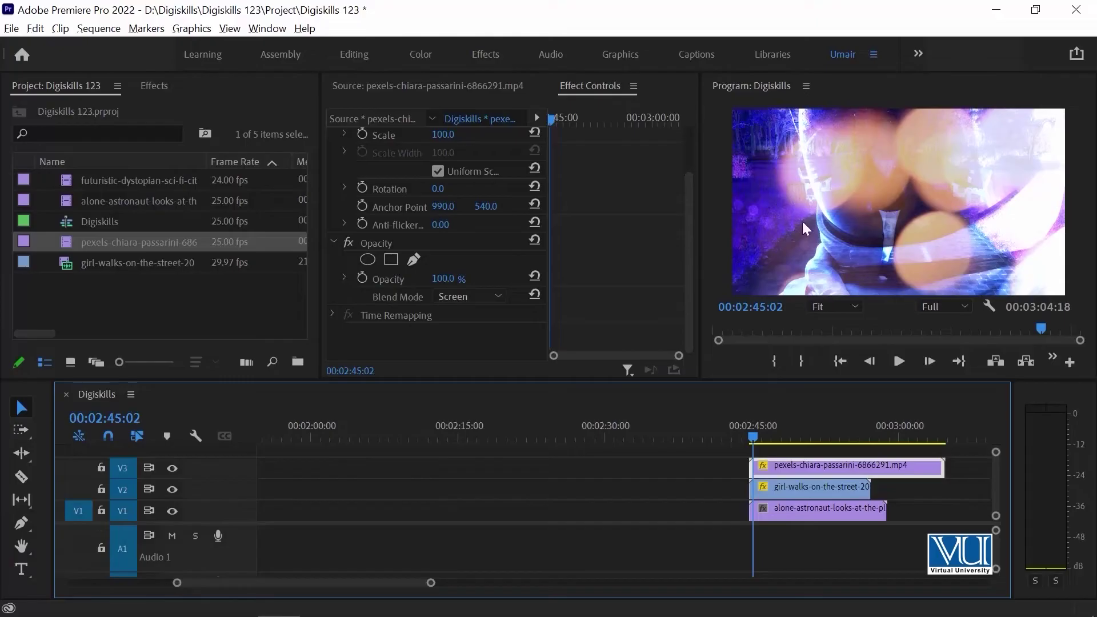
{"action": "key", "text": "space"}
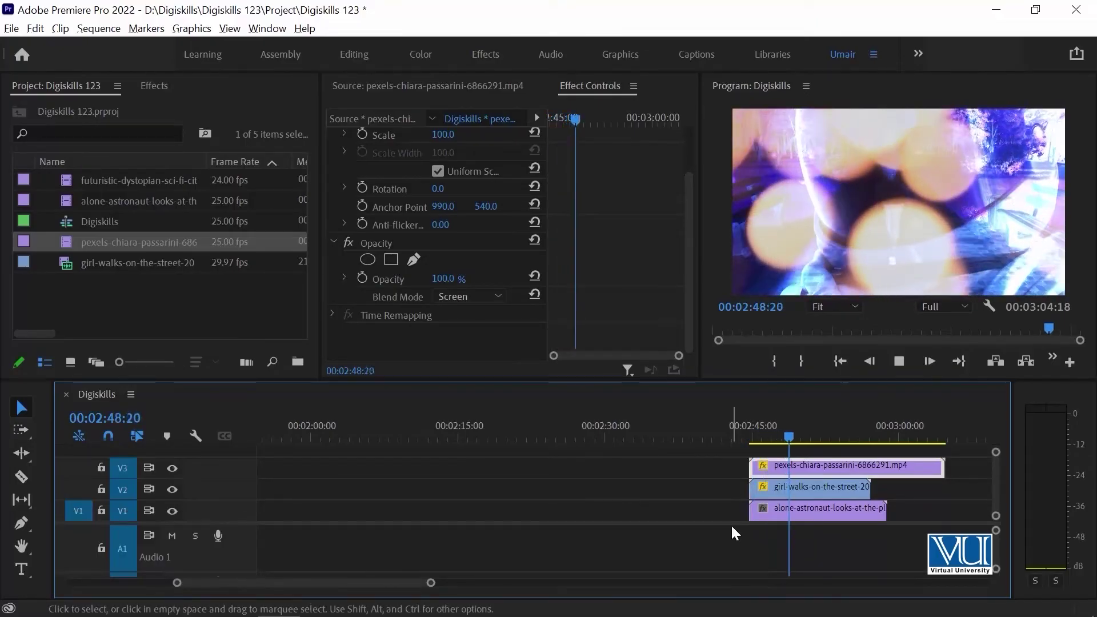
{"action": "key", "text": "space"}
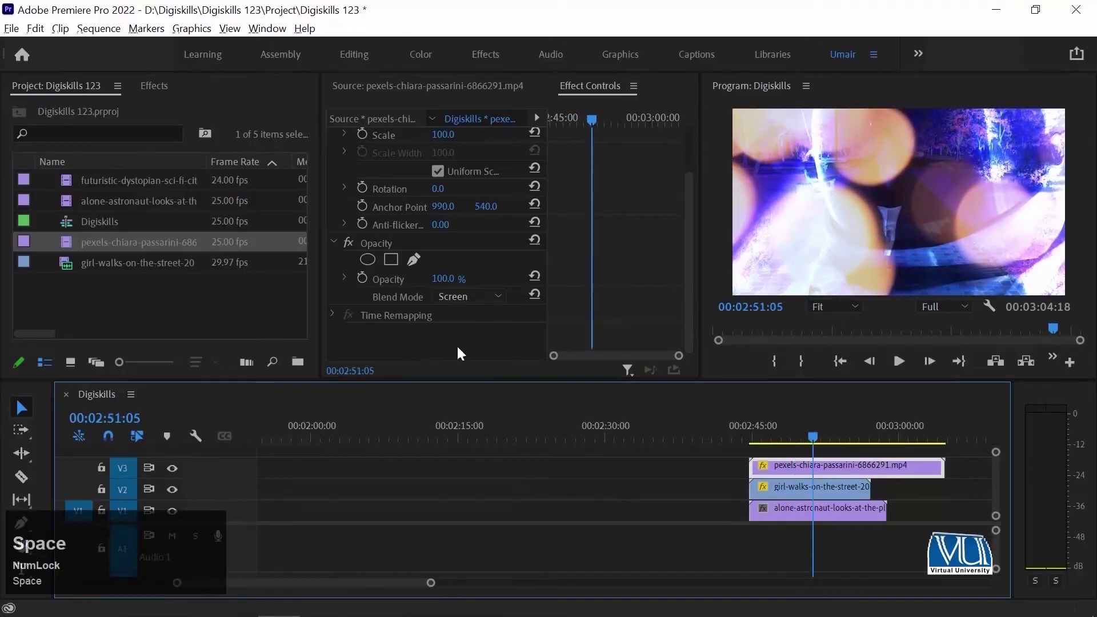
- Try the Overlay blend mode on the pexels bokeh clip and check the frame at 00:02:45:17
{"action": "left_click", "coordinate": [482, 294]}
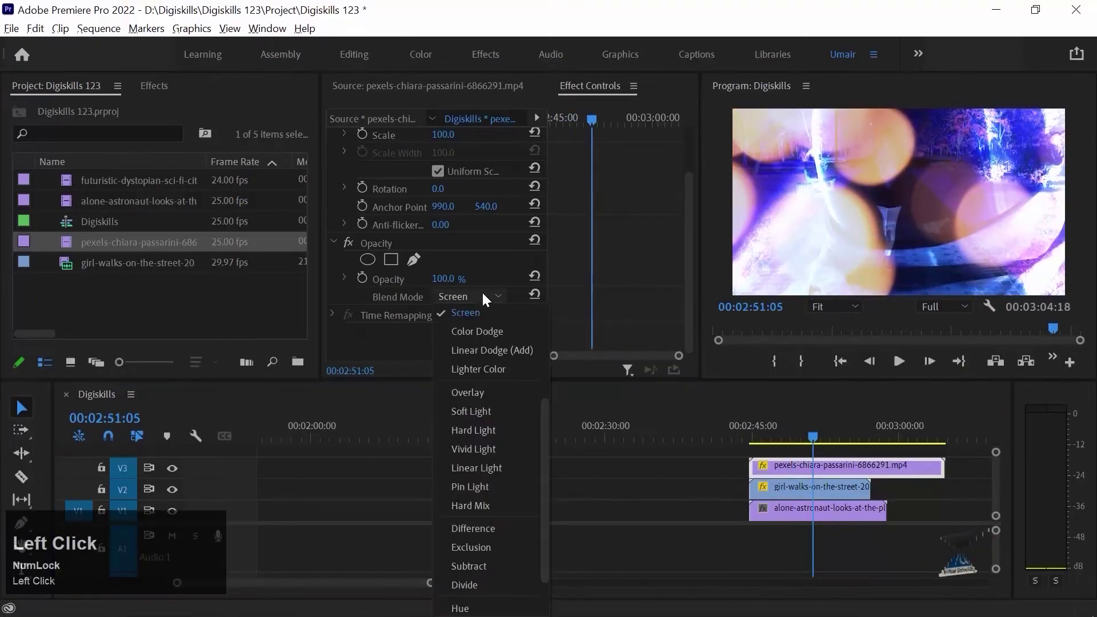
{"action": "left_click", "coordinate": [479, 392]}
{"action": "left_click", "coordinate": [759, 426]}
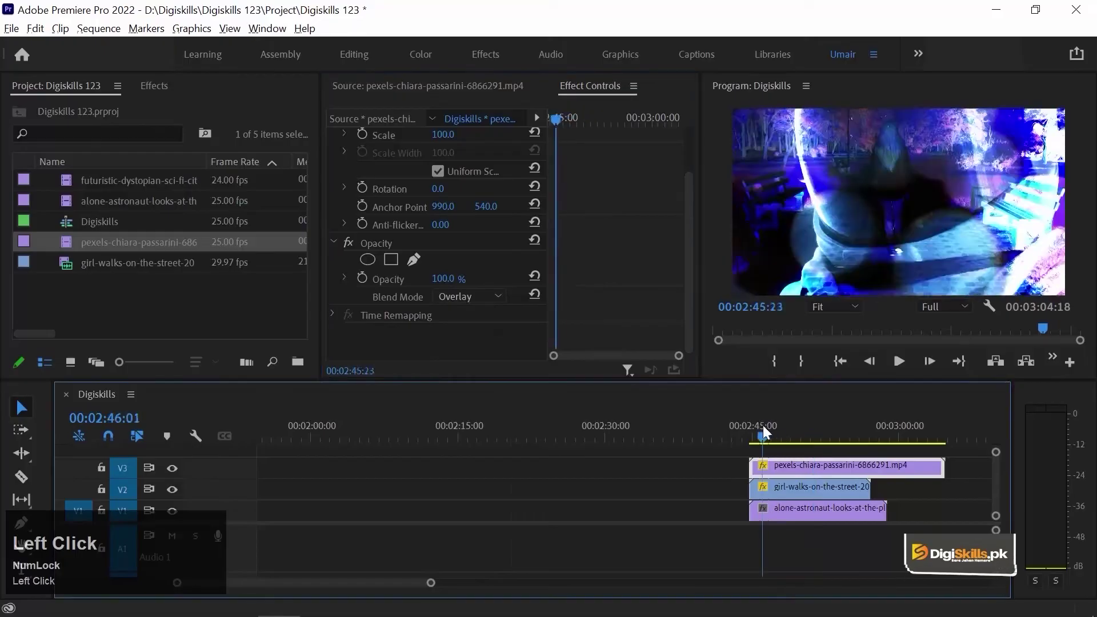
- Try the Soft Light and Hard Light blend modes on the pexels bokeh clip, playing Hard Light up to 00:02:47:10
{"action": "left_click", "coordinate": [466, 296]}
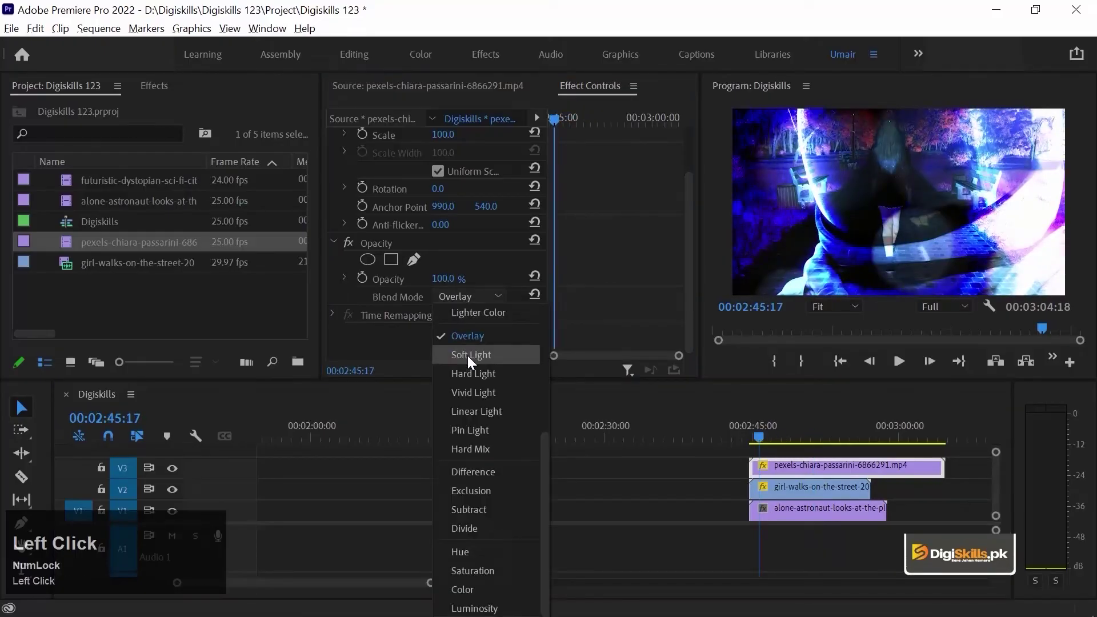
{"action": "left_click", "coordinate": [467, 354]}
{"action": "left_click", "coordinate": [477, 298]}
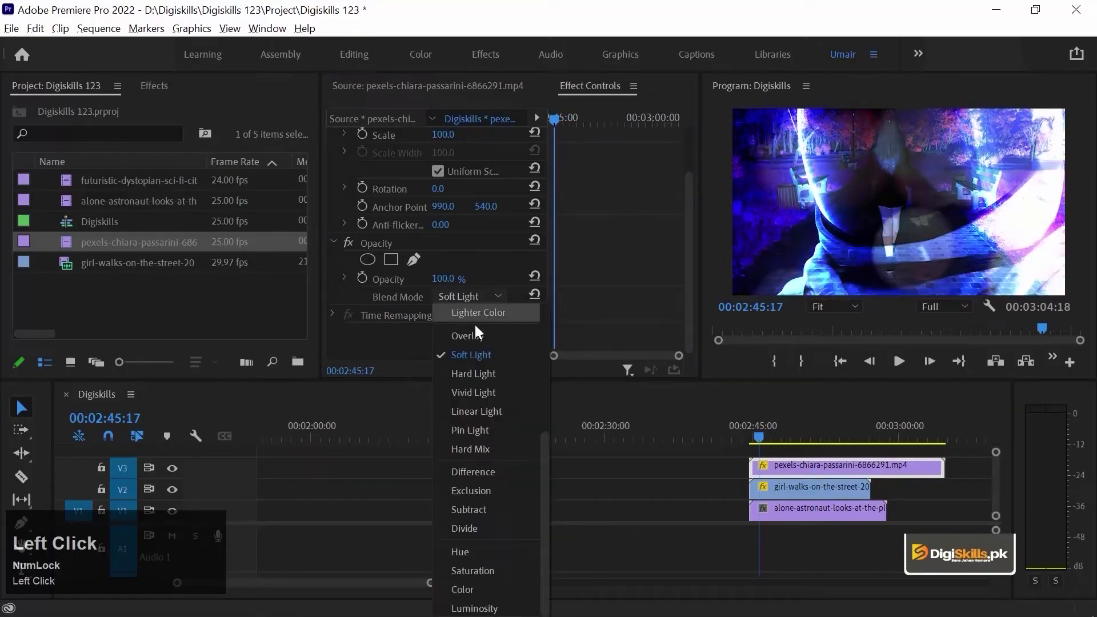
{"action": "left_click", "coordinate": [475, 373]}
{"action": "left_click", "coordinate": [758, 434]}
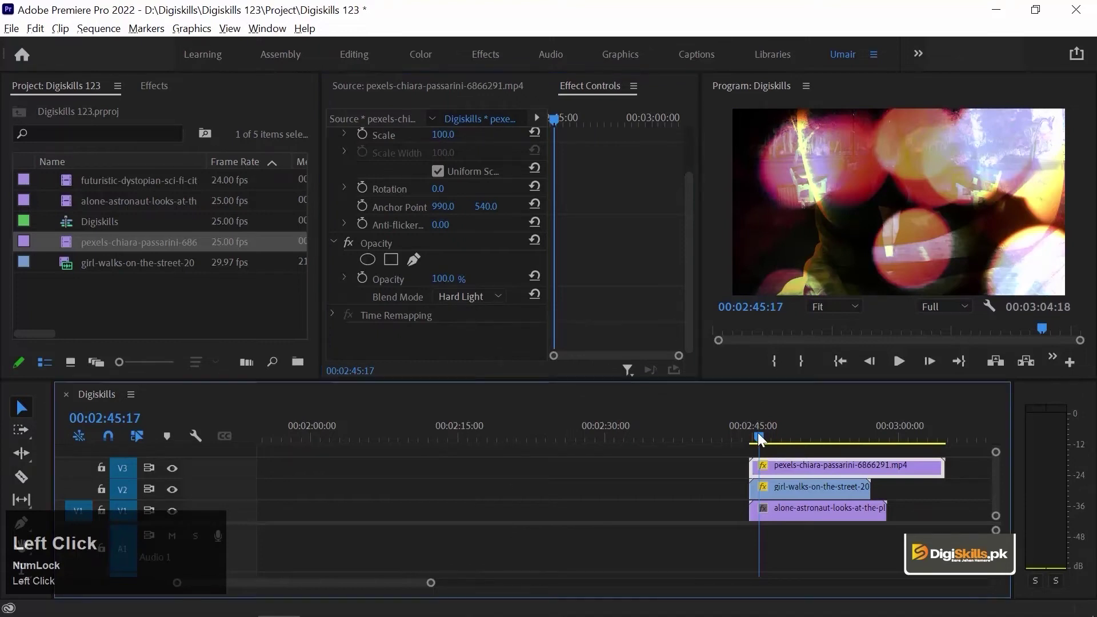
{"action": "key", "text": "space"}
{"action": "key", "text": "space"}
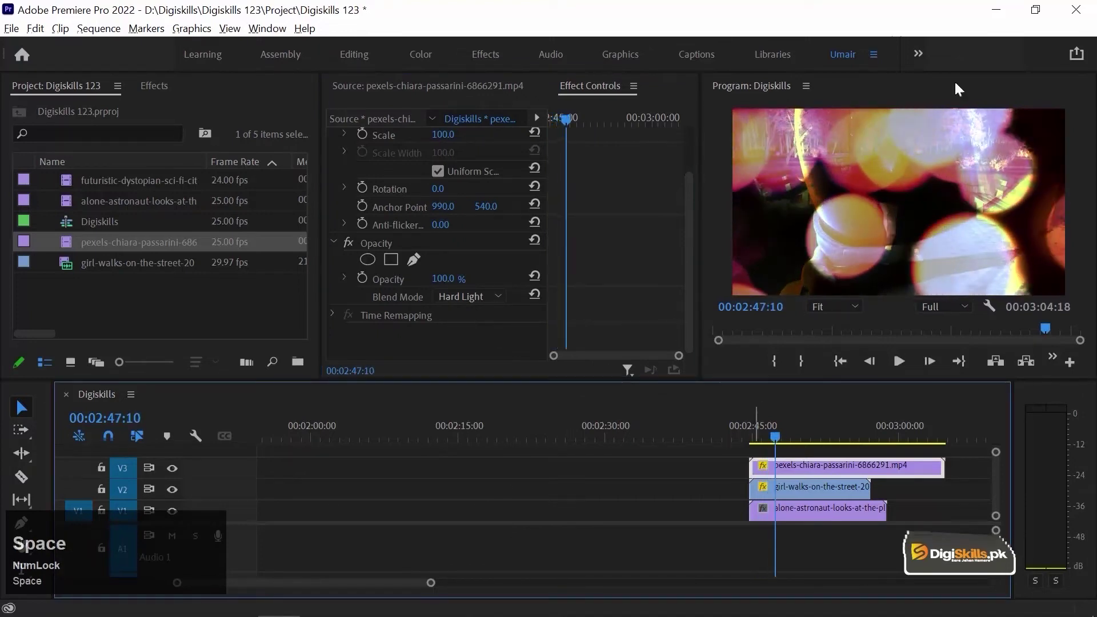
- Try the Linear Light and Subtract blend modes on the pexels bokeh clip, and set its blend mode to Overlay
{"action": "left_click", "coordinate": [489, 293]}
{"action": "left_click", "coordinate": [496, 407]}
{"action": "left_click", "coordinate": [489, 297]}
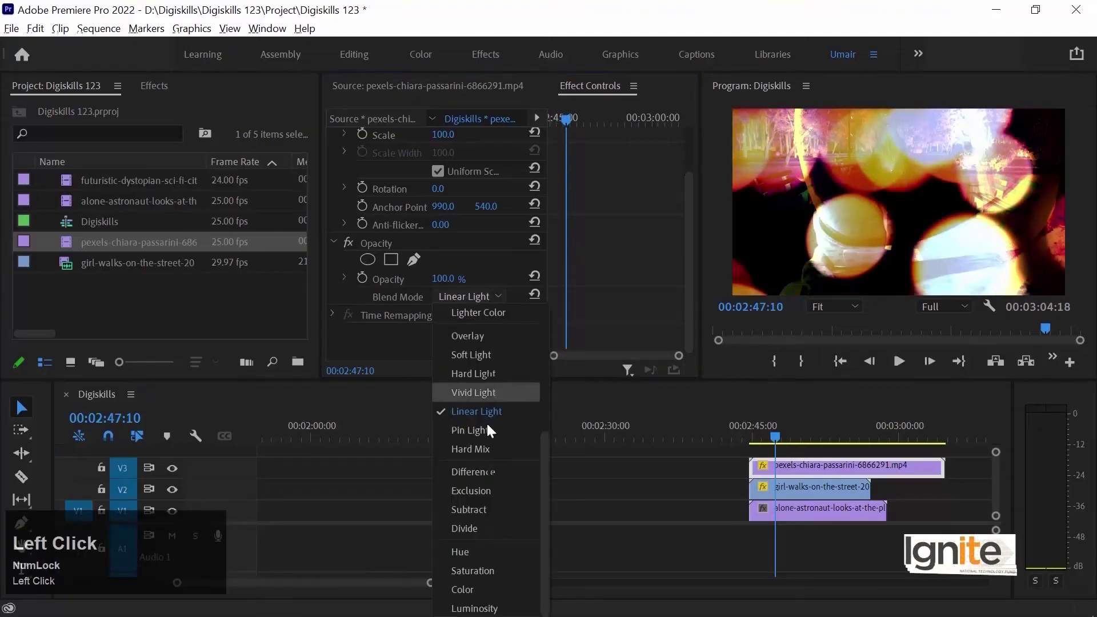
{"action": "left_click", "coordinate": [478, 506]}
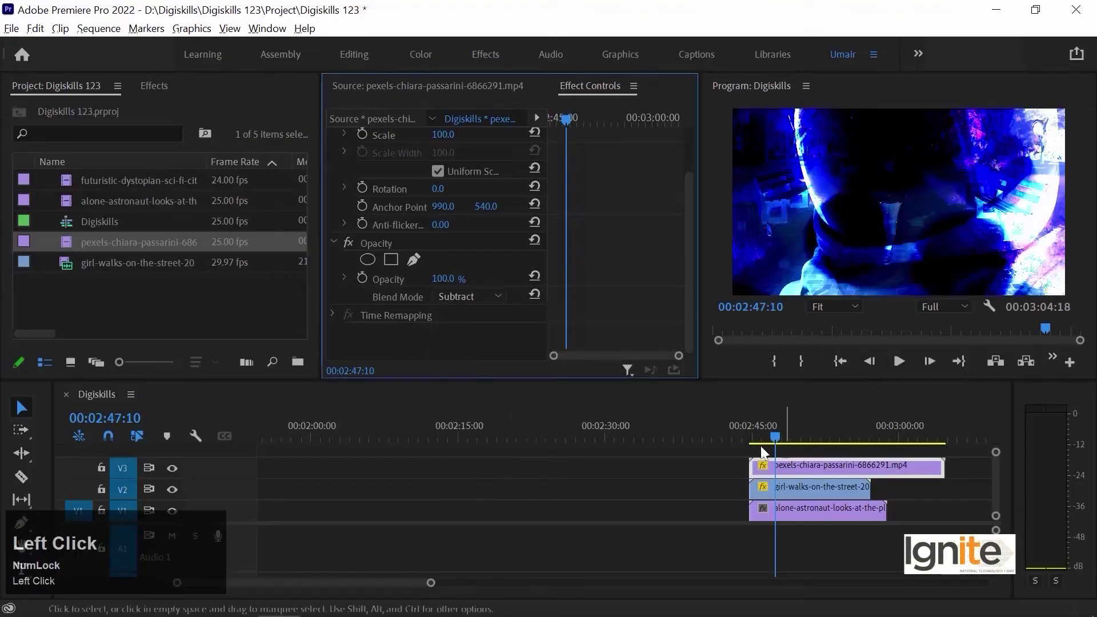
{"action": "left_click", "coordinate": [487, 296]}
{"action": "left_click", "coordinate": [475, 336]}
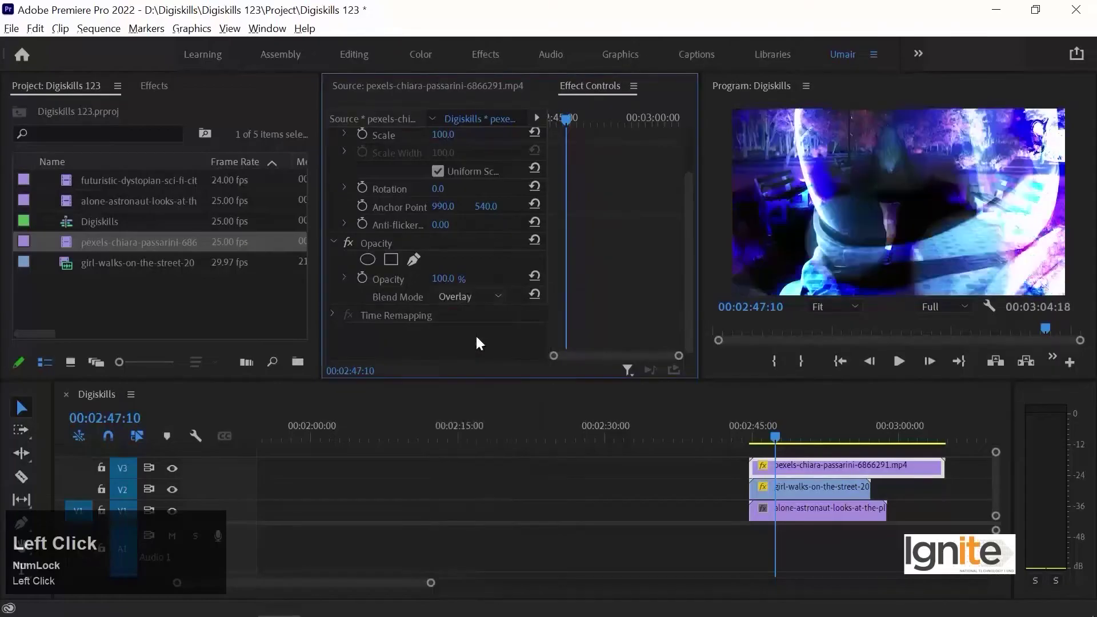